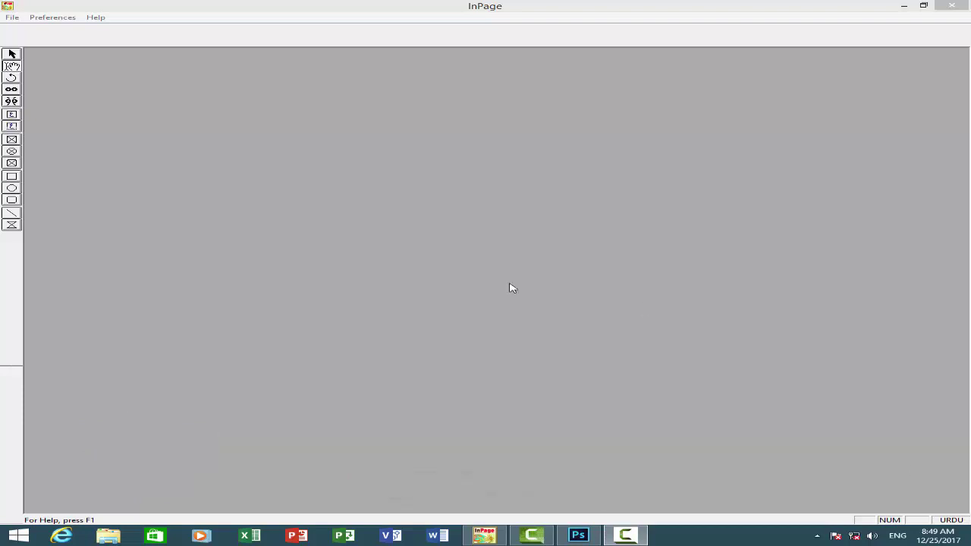
Create a new blank document, accepting the default page settings
left_click(5, 18)
left_click(23, 30)
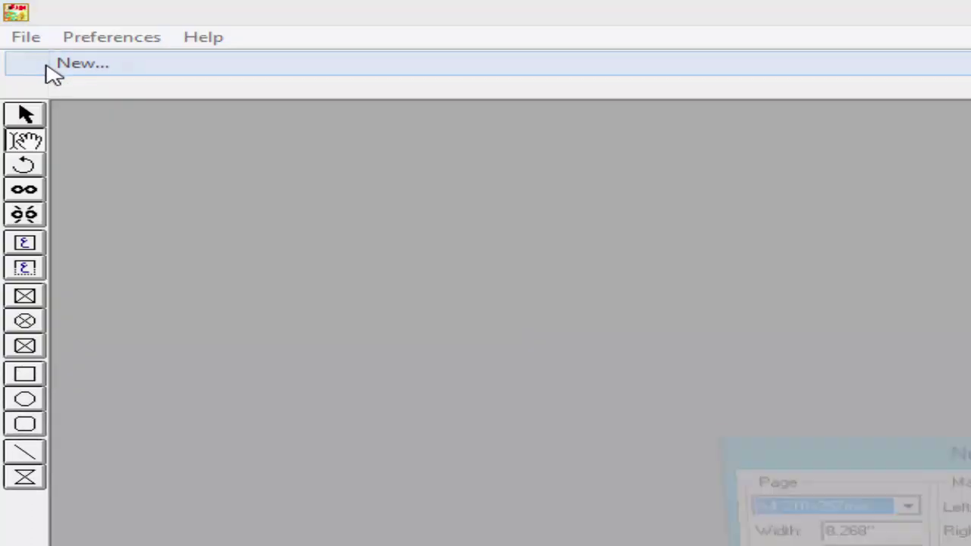
left_click(841, 323)
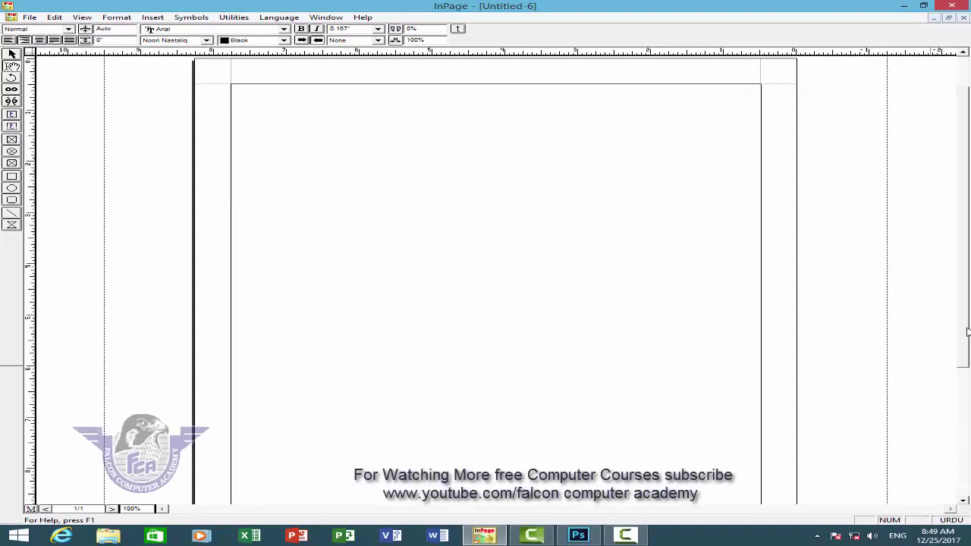
Zoom to 200% and type the Urdu sentence about using the ribbon, ending with a full stop
key("ctrl+2")
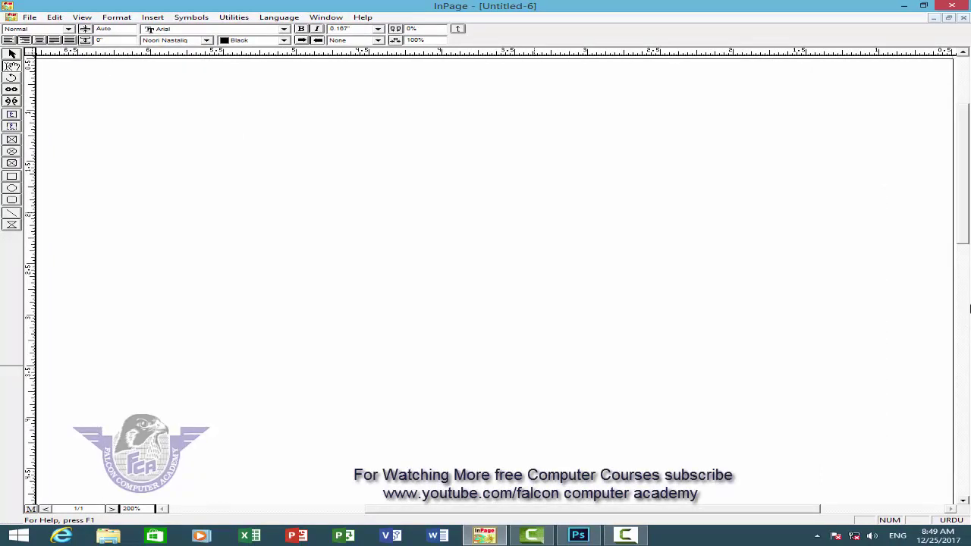
type("میرا ان ")
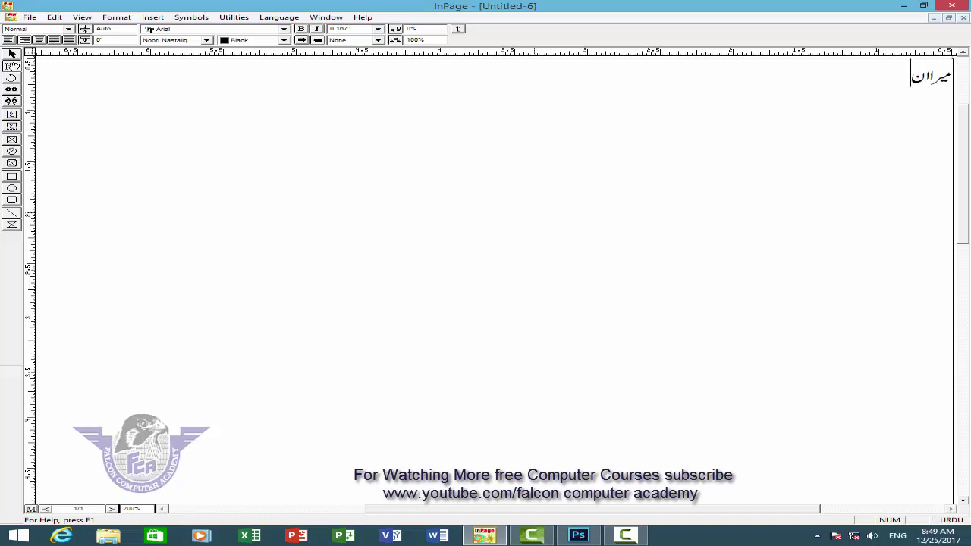
type("پیچ")
type(" میں آج ")
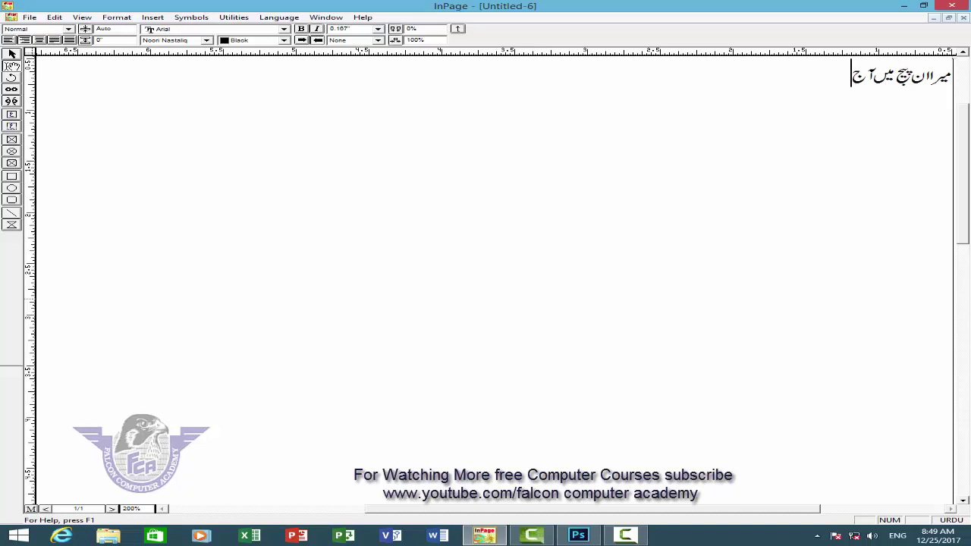
type("دوسرا ل")
type("یک")
type("چر ہے")
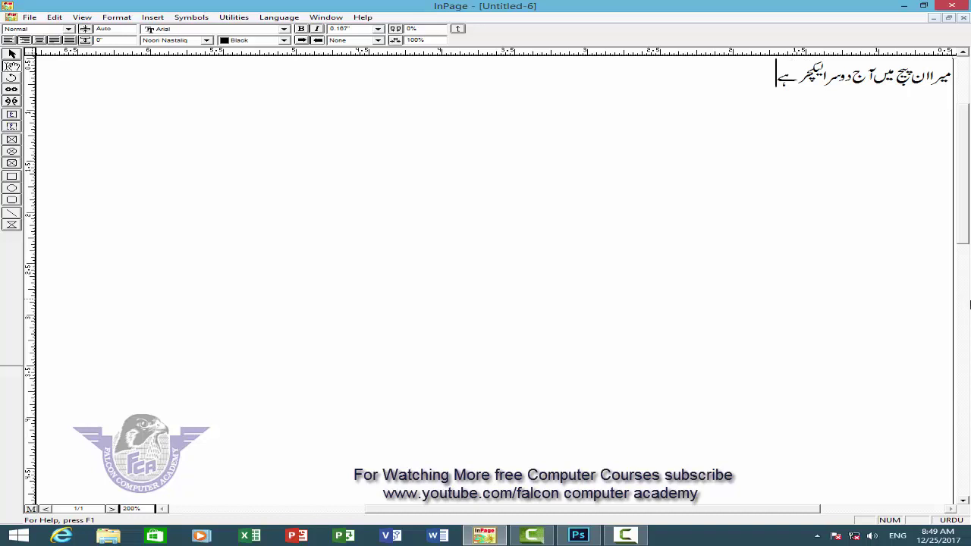
type(" اور ان پی")
type("ج میں کام کرنا")
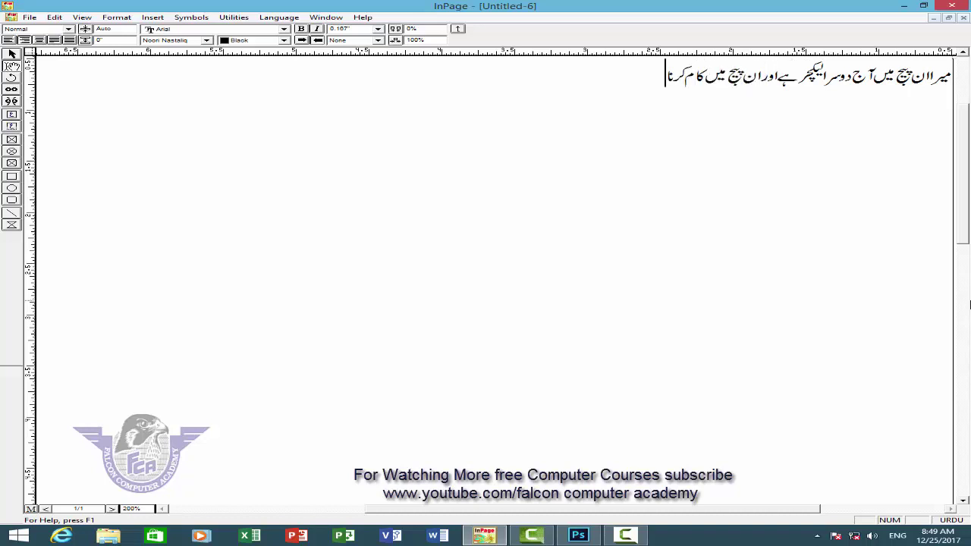
type(" بہت آسان")
type(" ہے ہم پ")
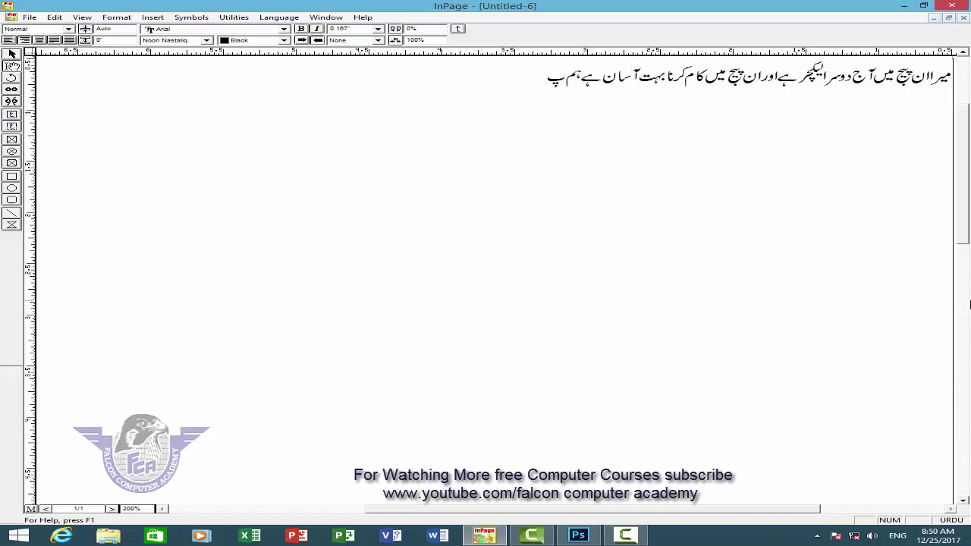
type("ڑھیں گے کہ ا")
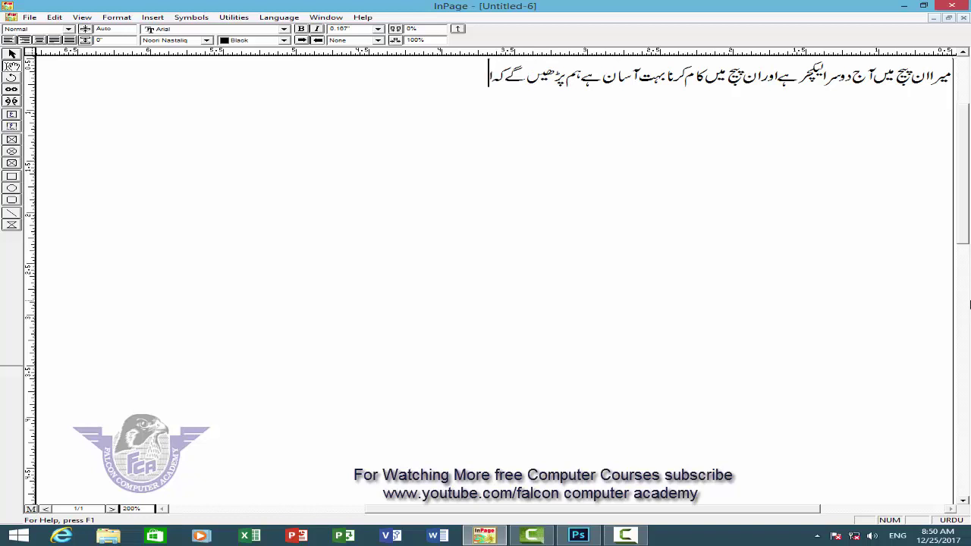
type("ن پیج میں")
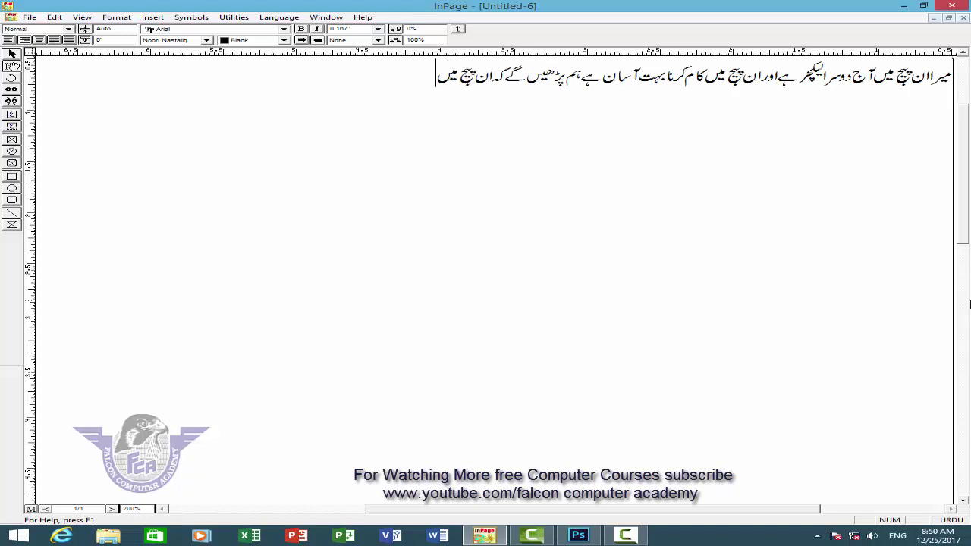
key("ctrl+space")
key("ctrl+space")
type("ربن کا")
type(" استعمال ک")
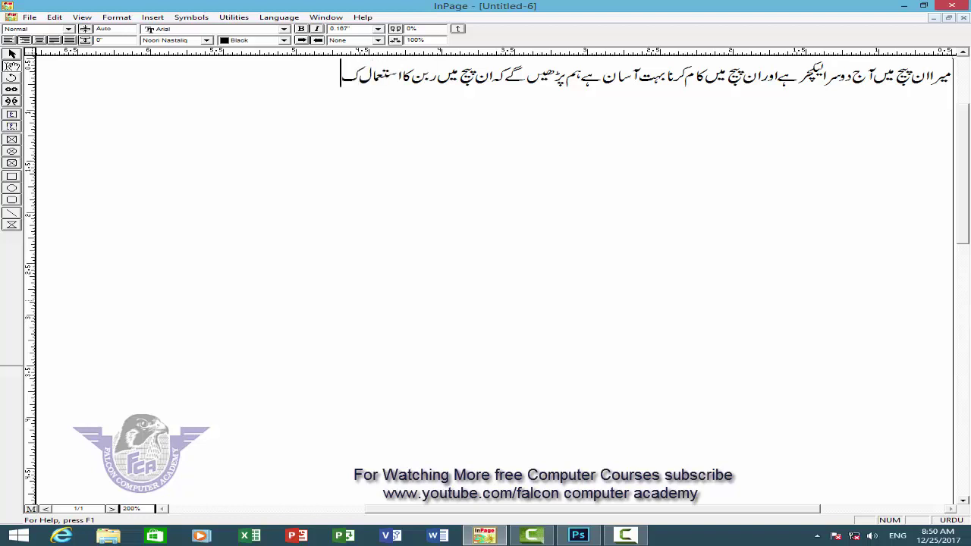
type("س طرح کرس")
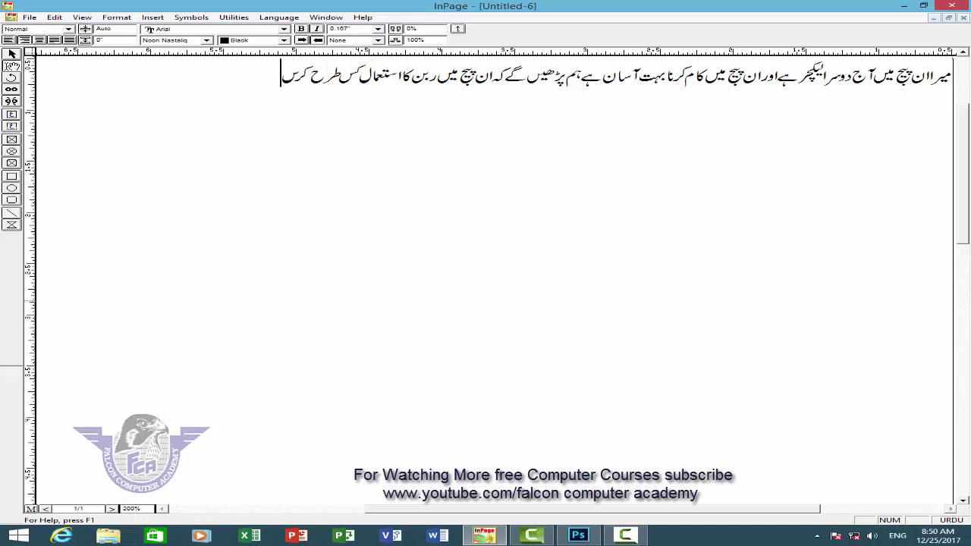
type("کتے ہیں ۔")
Set the Urdu line to 24pt and return the view to 100%
left_click_drag(268, 103, 968, 112)
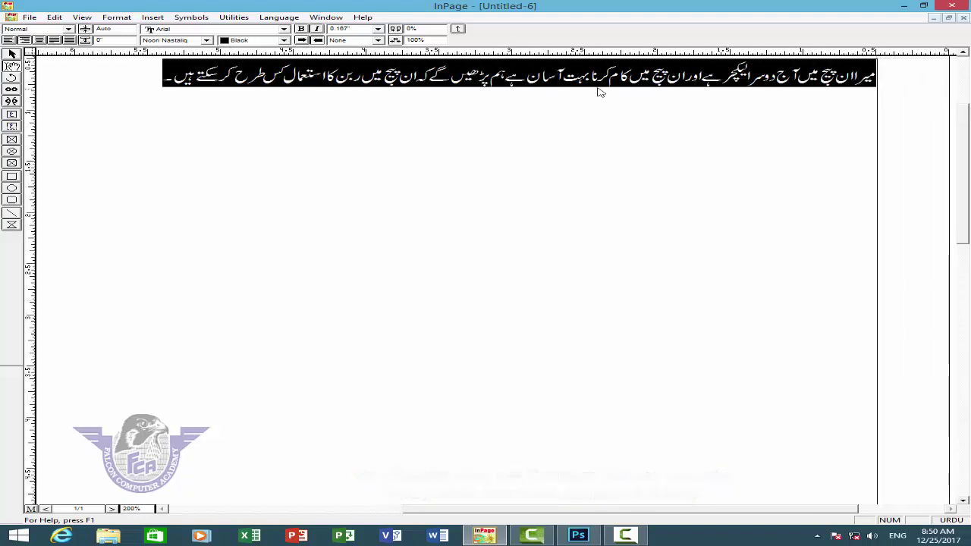
left_click(377, 28)
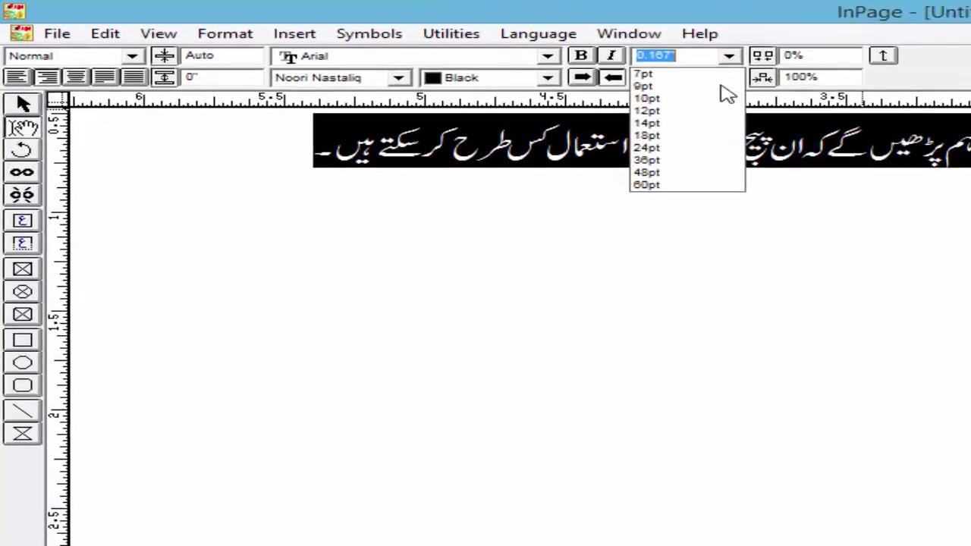
left_click(686, 147)
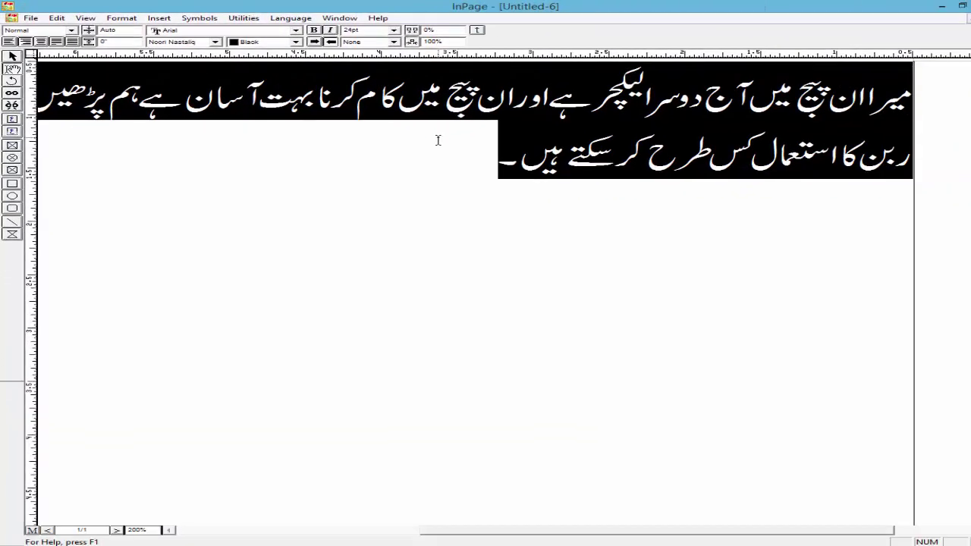
key("ctrl+1")
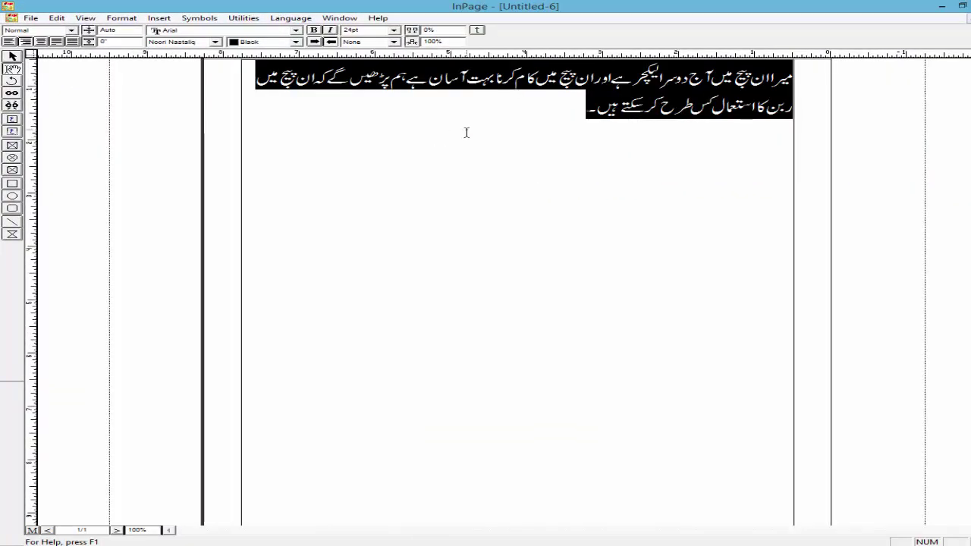
left_click(465, 132)
Copy the Urdu text and paste it four more times to build a long paragraph
left_click_drag(557, 113, 800, 80)
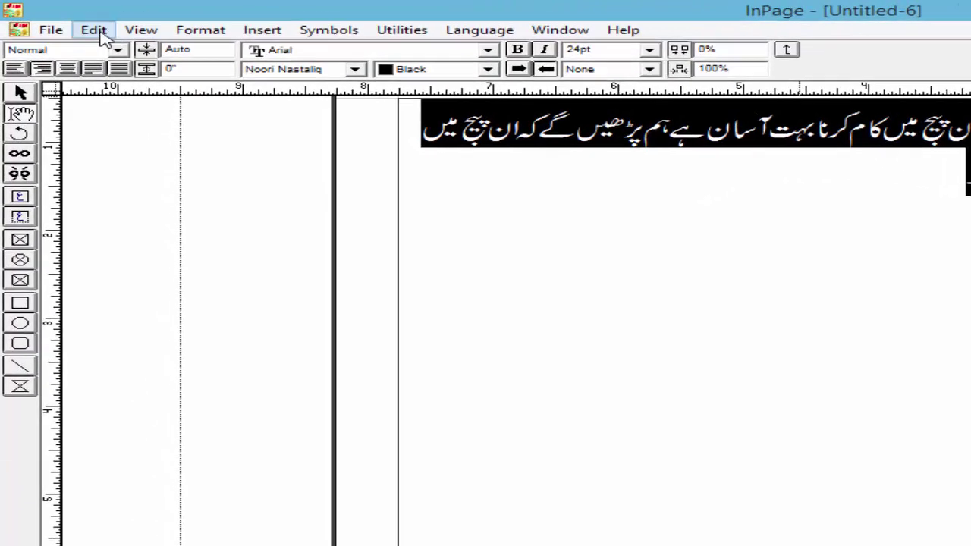
left_click(57, 19)
left_click(167, 123)
left_click(574, 123)
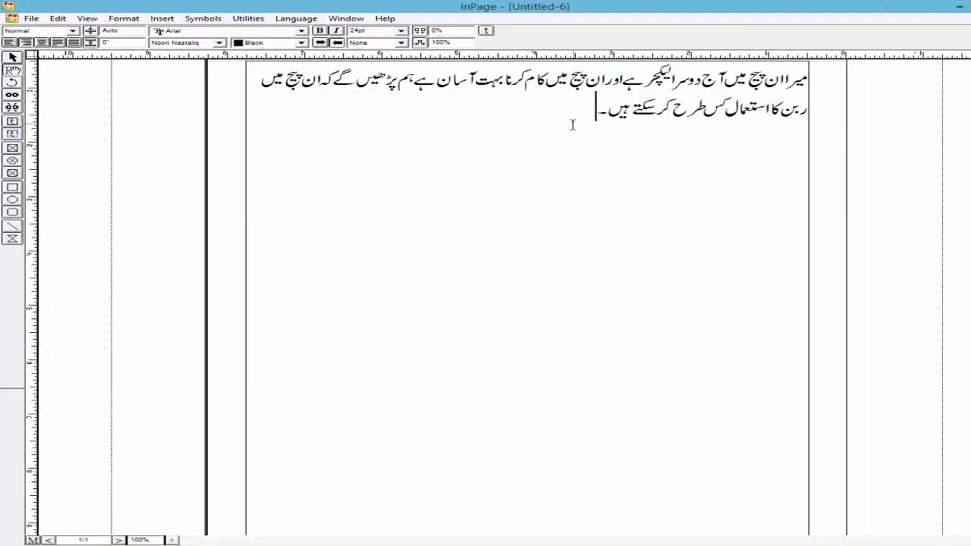
left_click(62, 20)
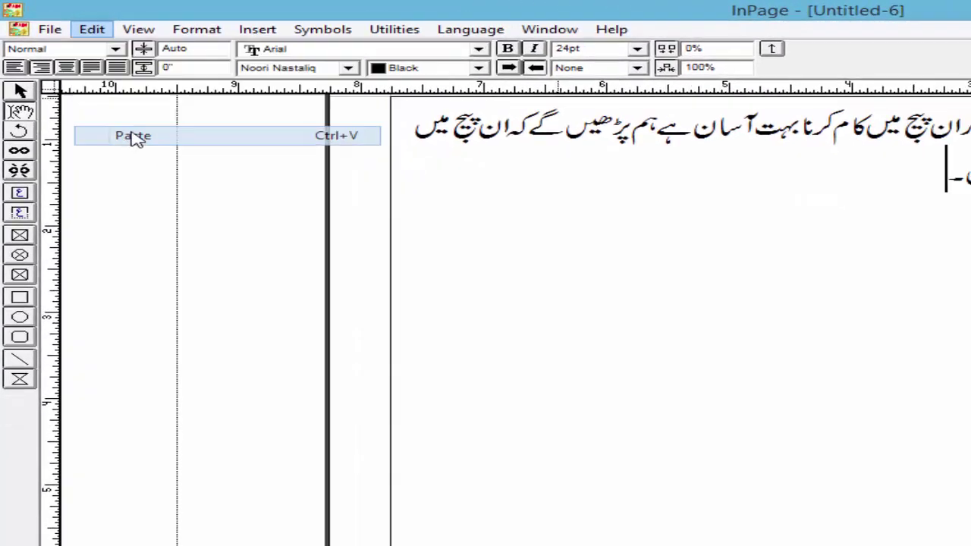
left_click(89, 92)
left_click(84, 27)
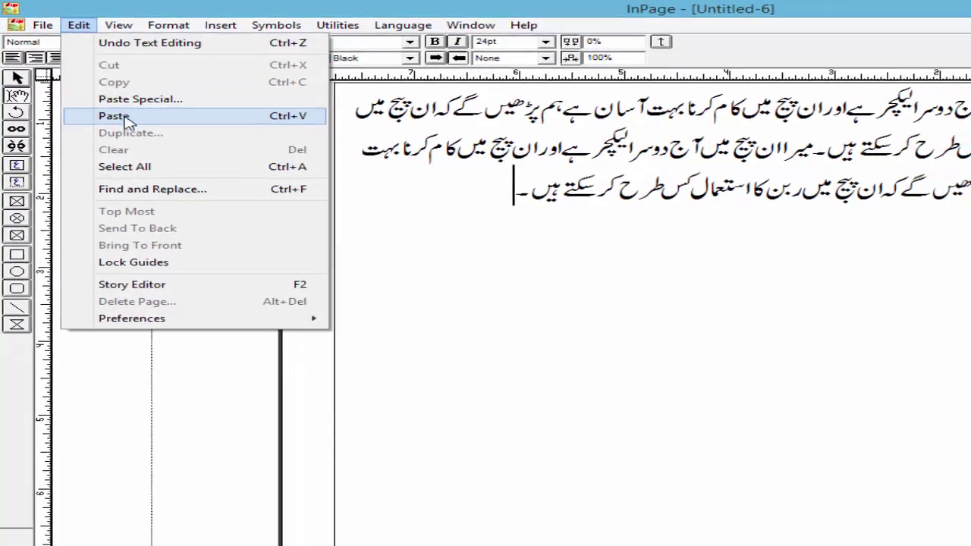
left_click(72, 119)
key("ctrl+v")
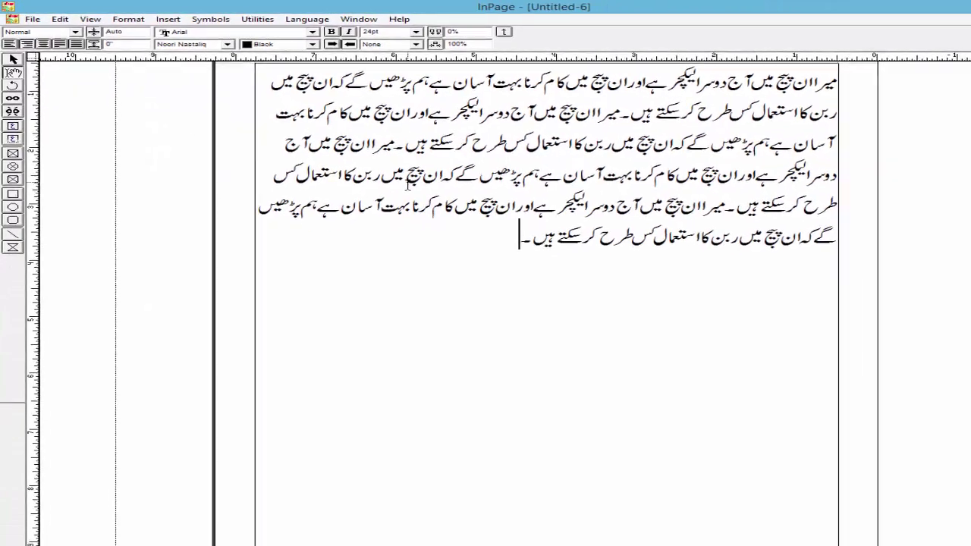
key("ctrl+v")
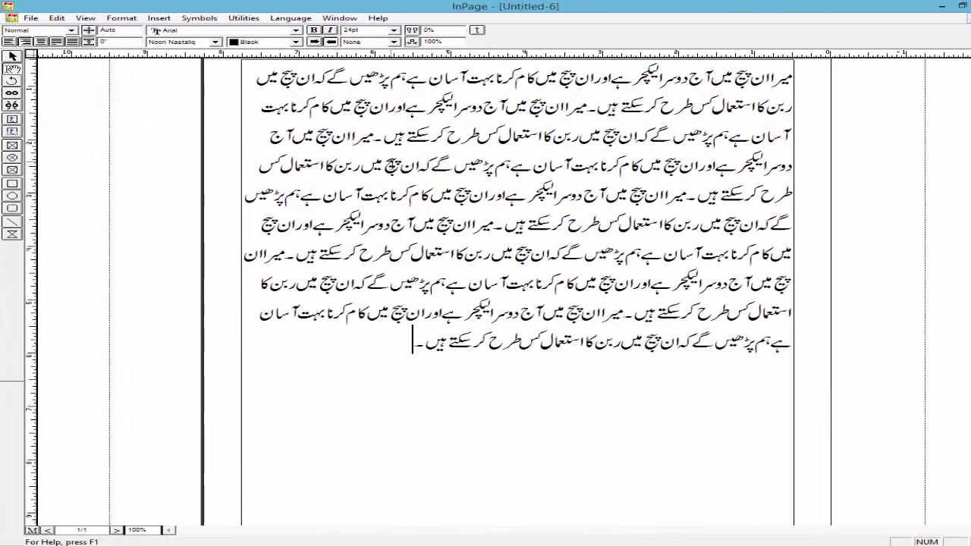
Give the selected paragraph 0% character spacing after trying 5% and 25%
mouse_move(380, 353)
left_mouse_down()
mouse_move(790, 106)
mouse_move(873, 87)
left_mouse_up()
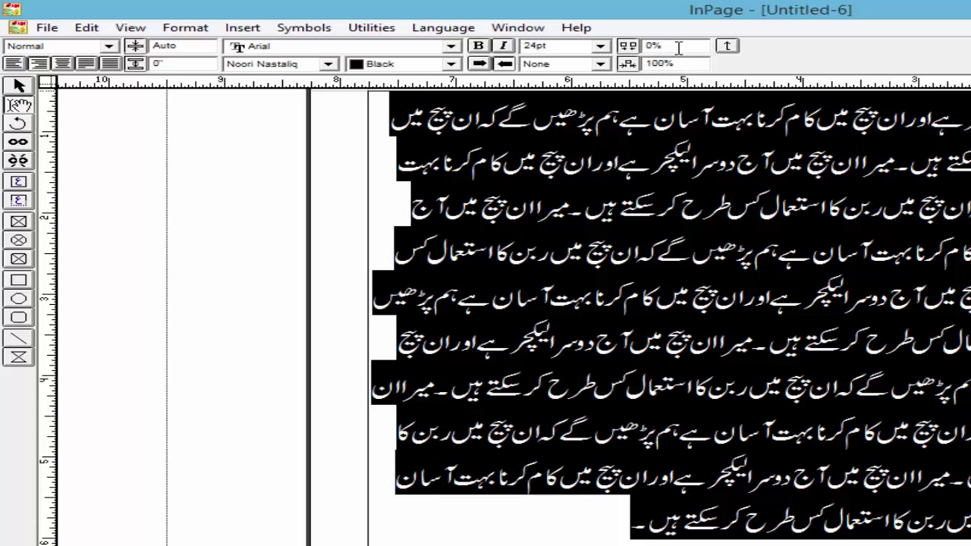
double_click(678, 47)
type("5")
key("Return")
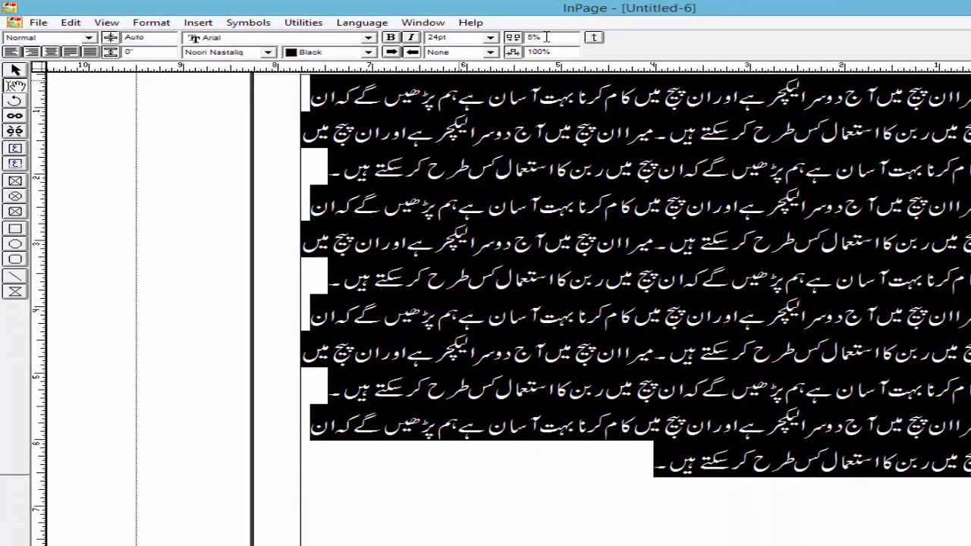
double_click(534, 37)
type("25")
key("Return")
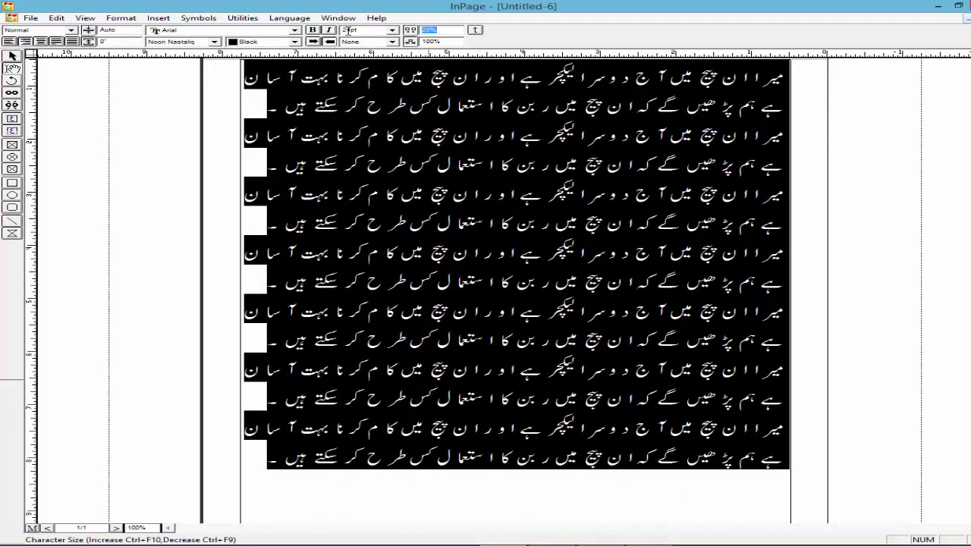
type("0")
key("Return")
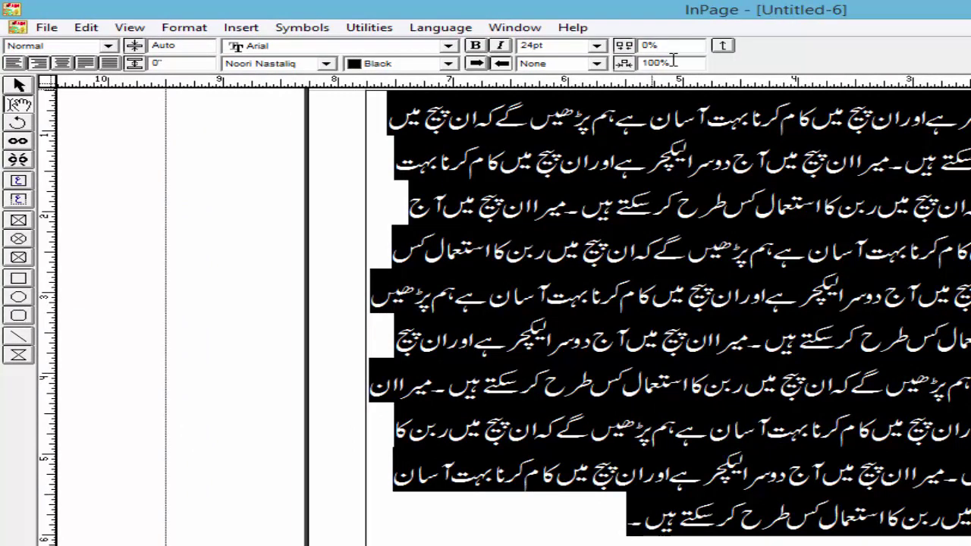
Squeeze the paragraph's character width to 50%, then restore it to 100%
left_click_drag(679, 61, 505, 63)
type("5")
type("0")
key("Return")
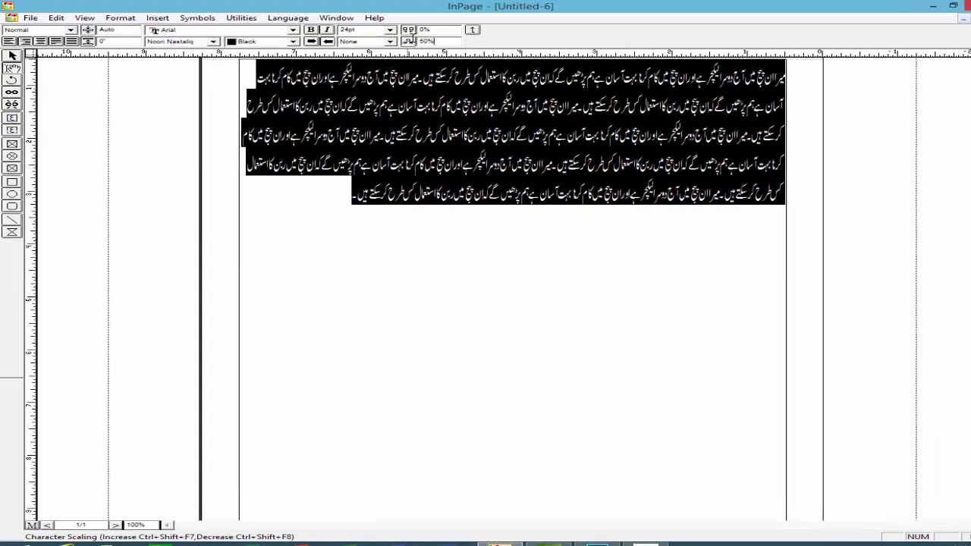
type("100")
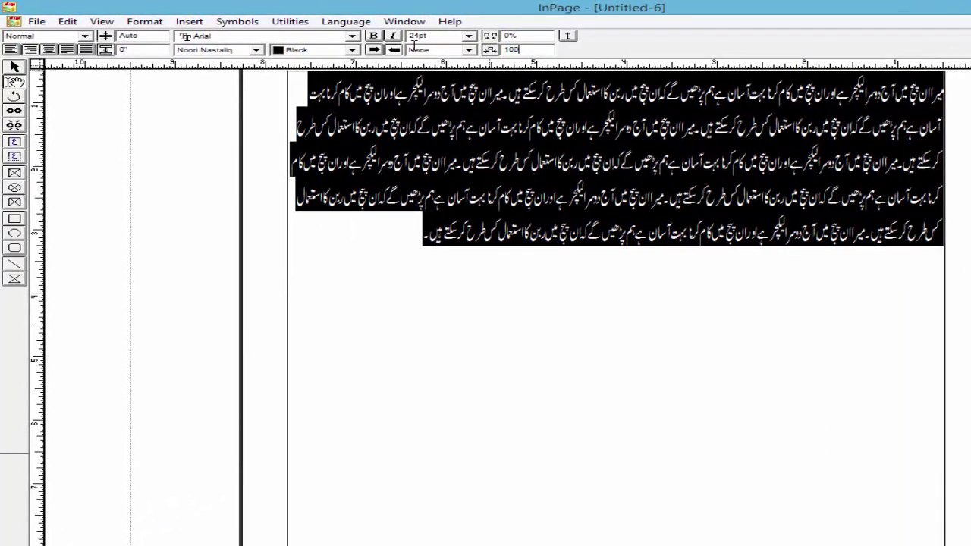
key("Return")
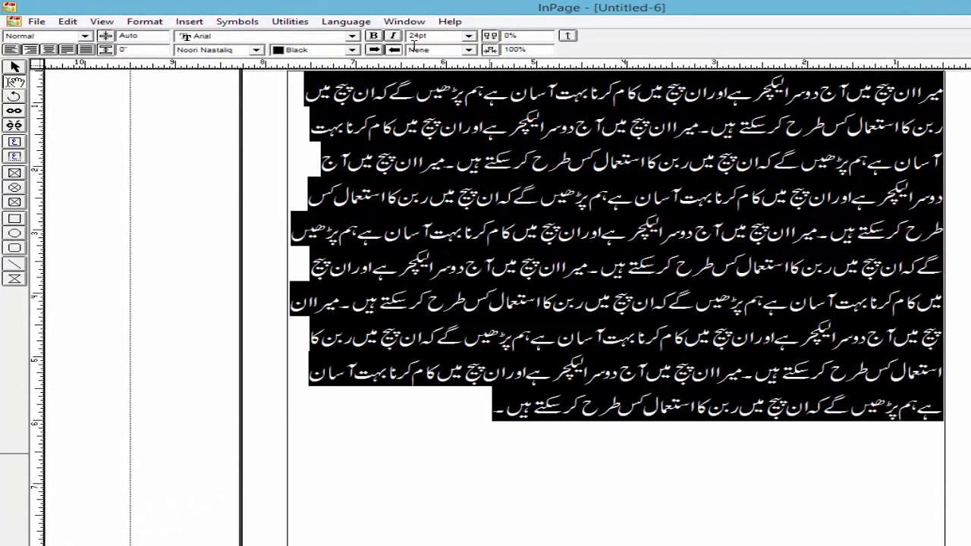
Enlarge the Urdu paragraph to 48pt, then reduce it to 18pt
left_click(469, 38)
left_click(470, 42)
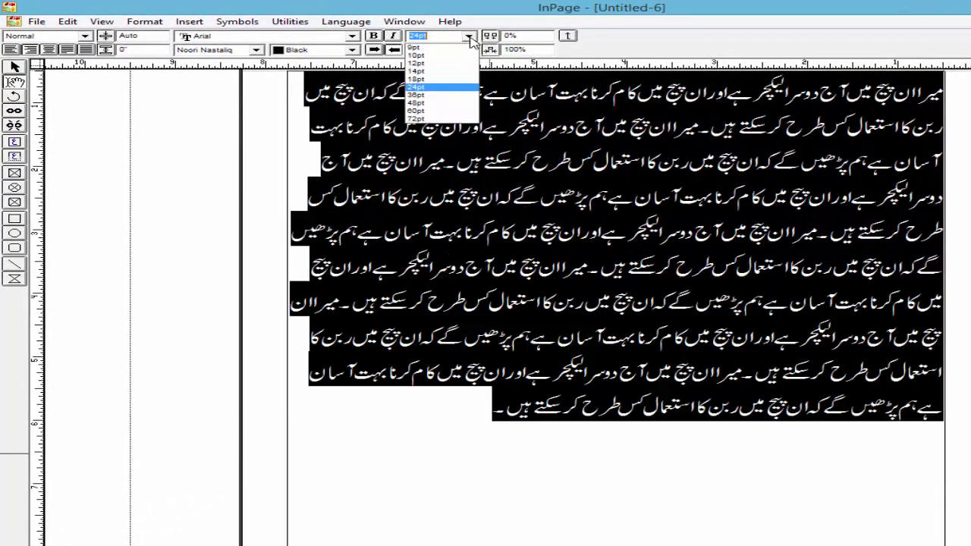
left_click(434, 102)
left_click(469, 36)
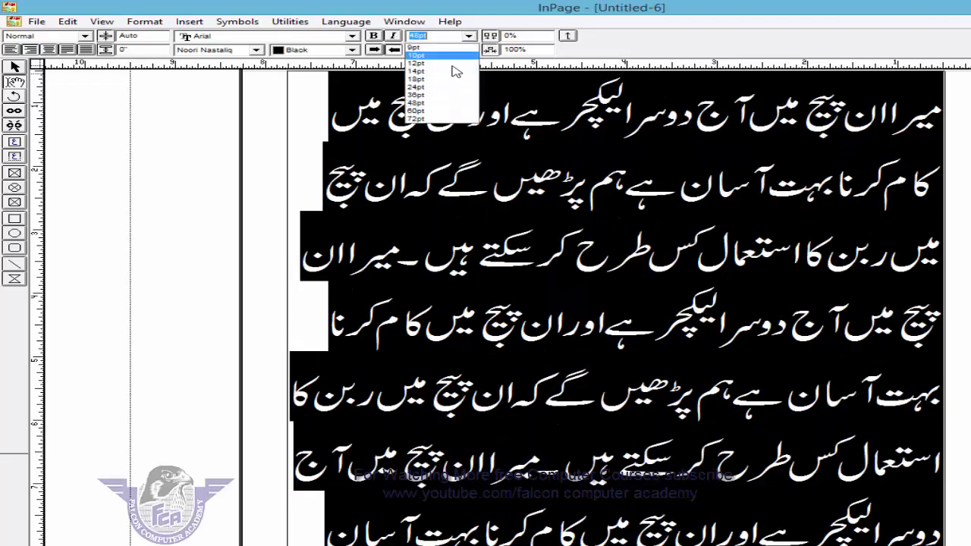
left_click(446, 82)
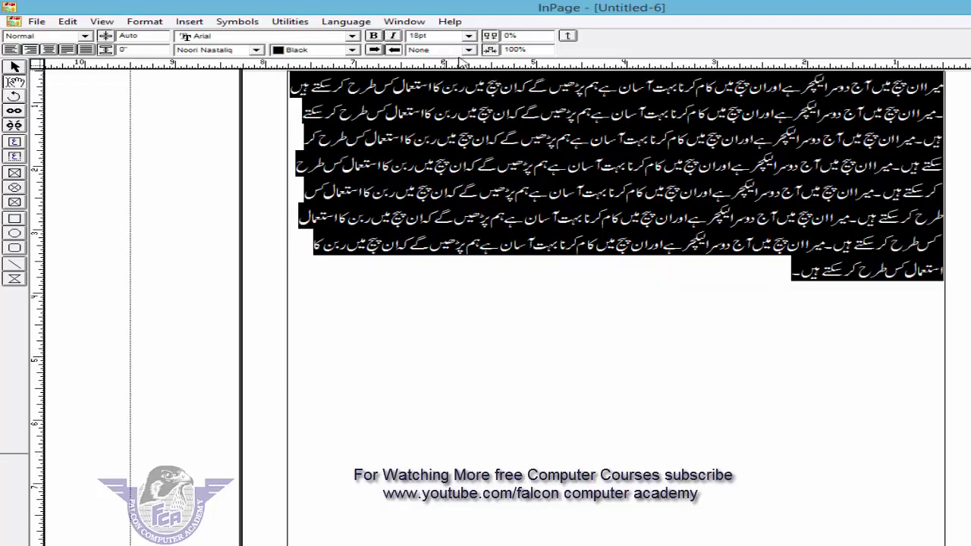
Try Single, Double and Box underline styles on the paragraph
left_click(468, 50)
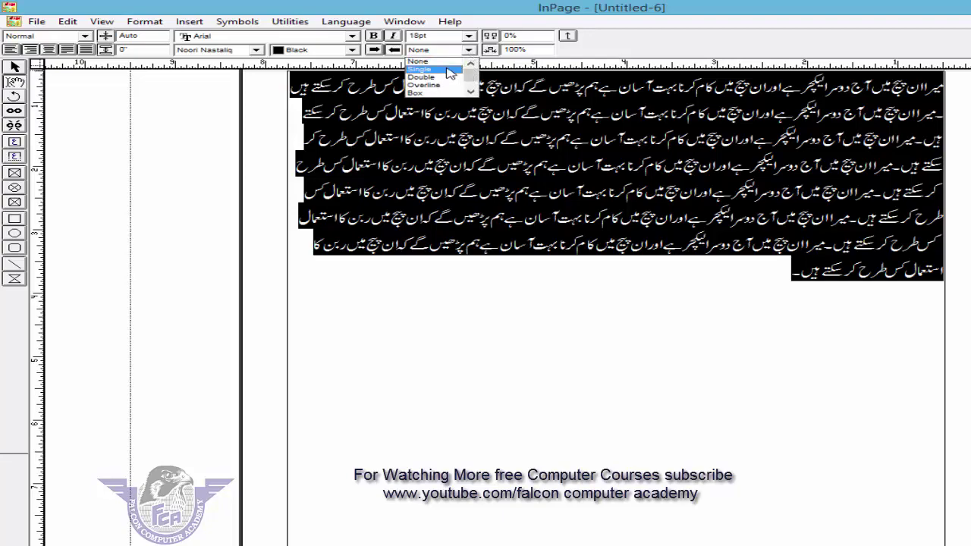
left_click(449, 70)
left_click(468, 50)
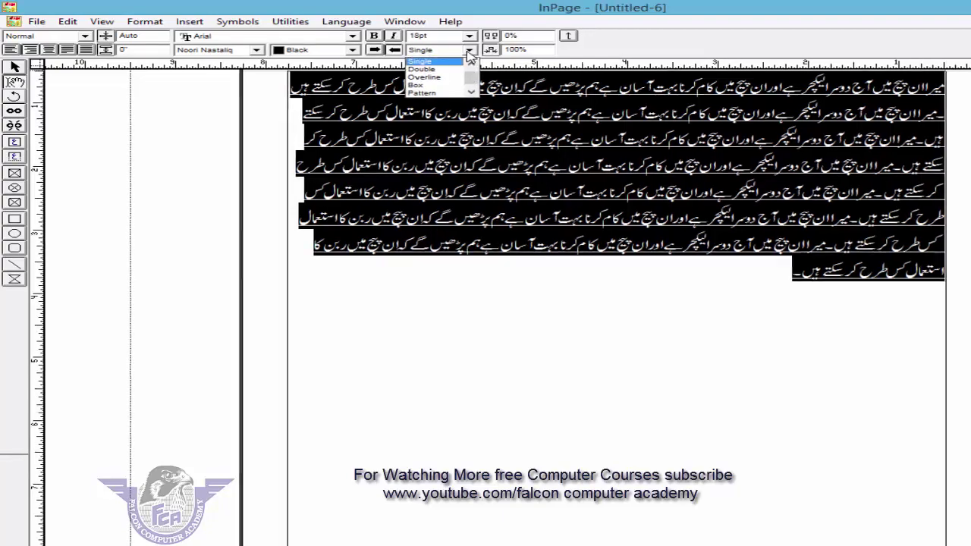
left_click(449, 78)
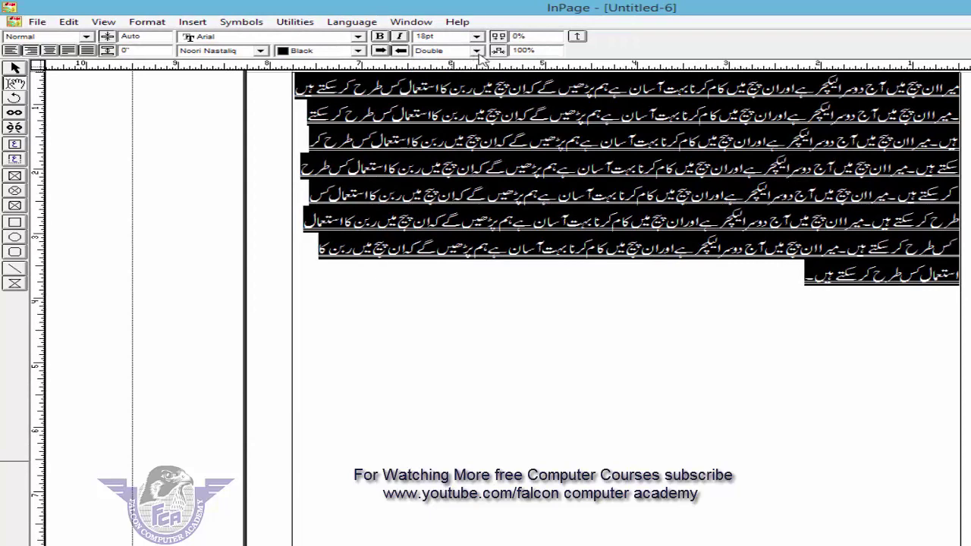
left_click(477, 50)
scroll(447, 85, "down", 1)
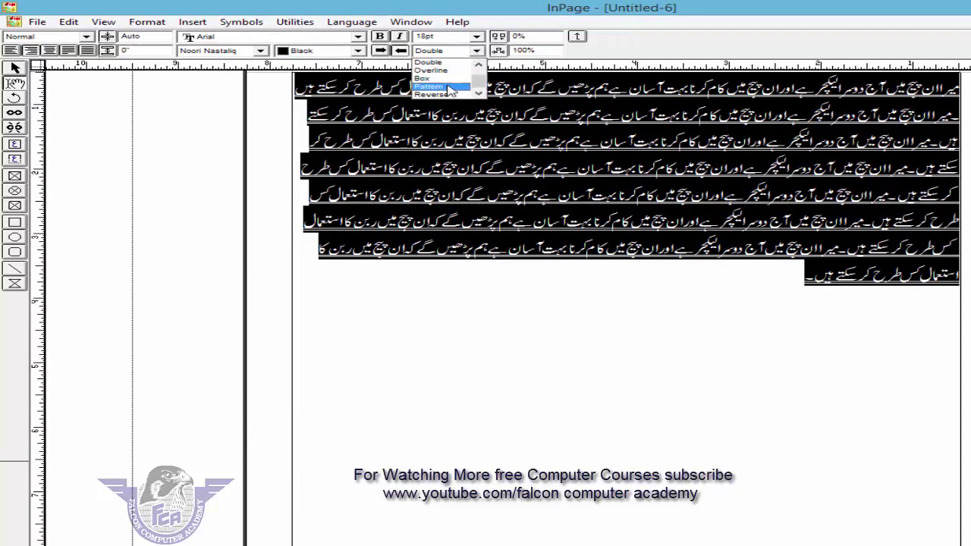
left_click(452, 79)
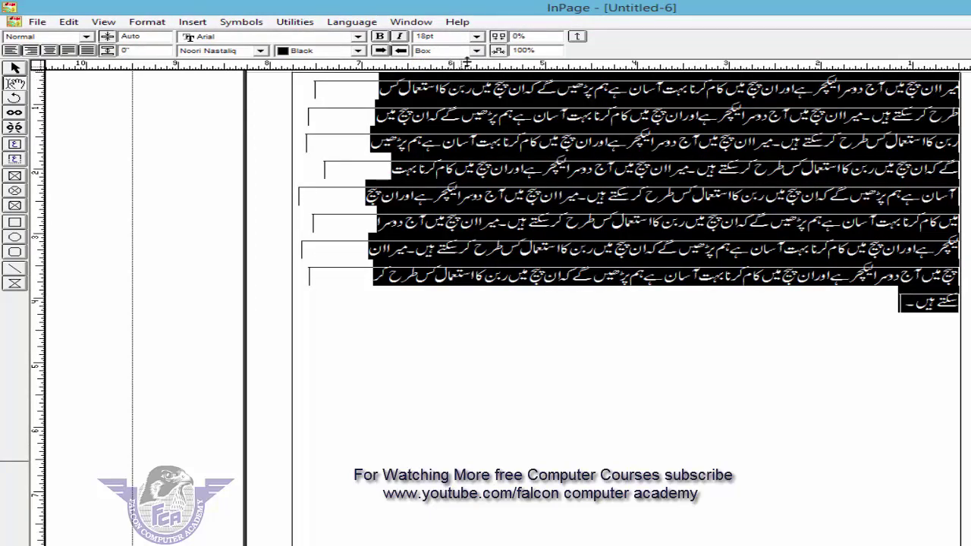
Preview the Pattern underline on the paragraph, then set the underline back to None
left_click(476, 50)
left_click(455, 85)
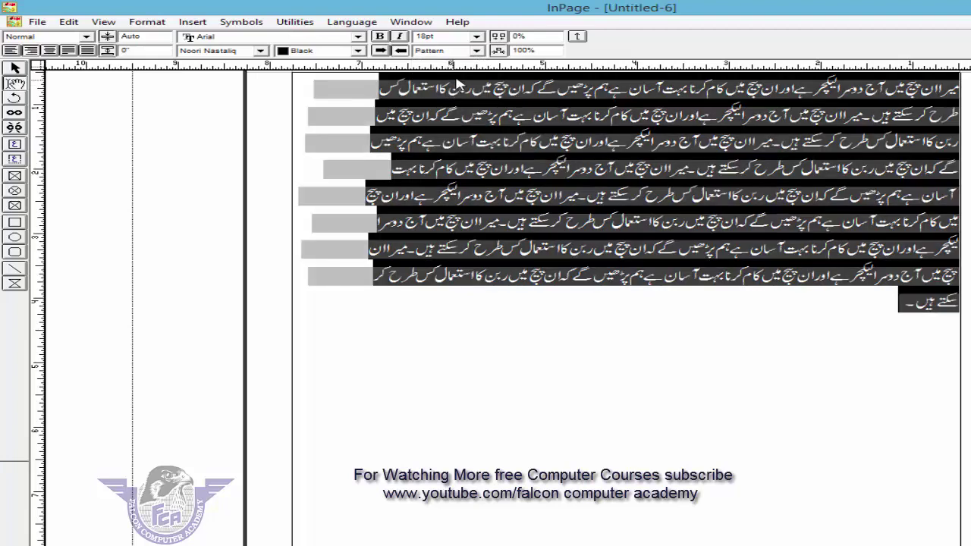
left_click(457, 214)
left_click(884, 308)
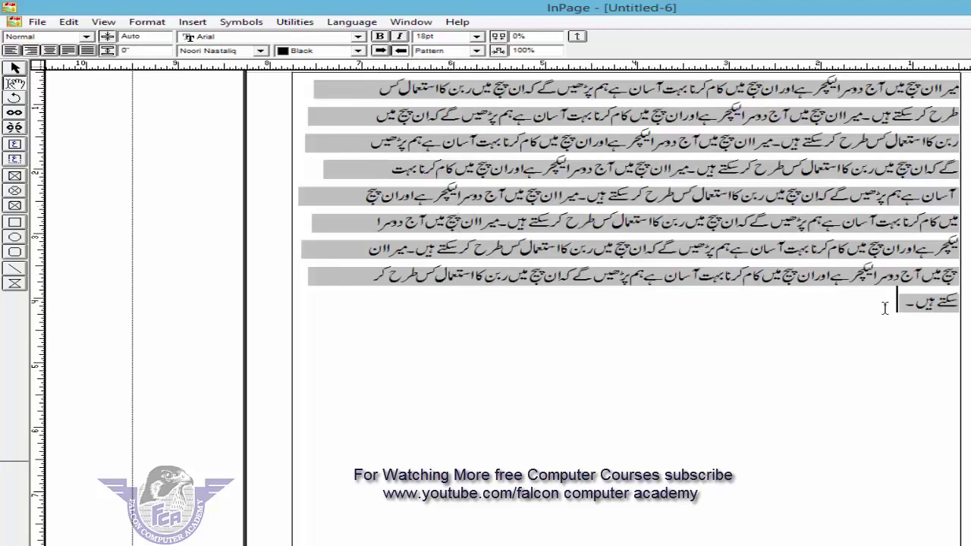
left_click_drag(884, 308, 910, 72)
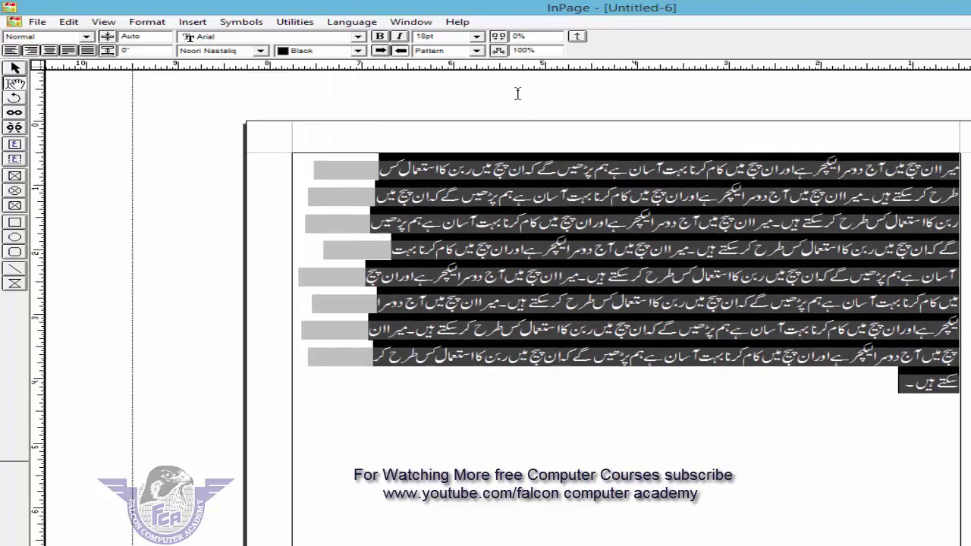
left_click(477, 51)
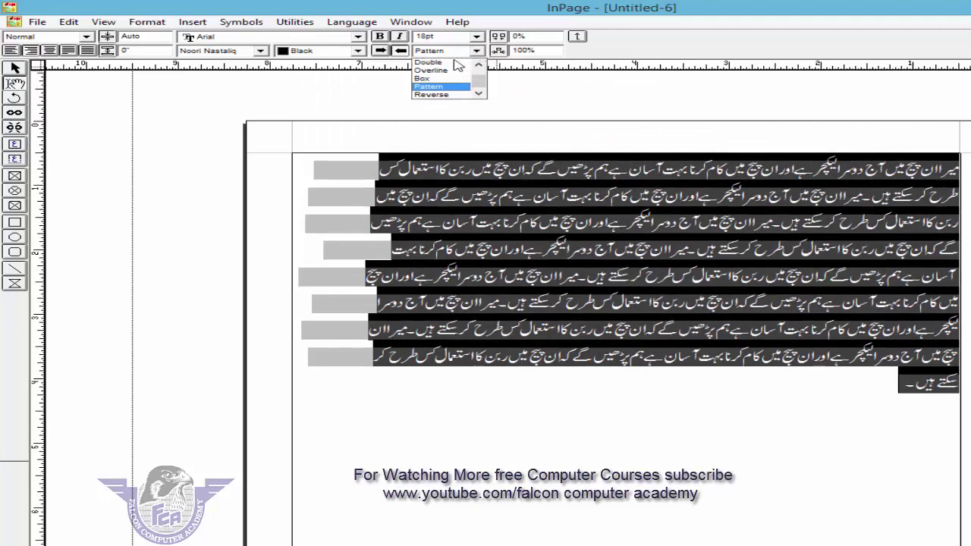
left_click(479, 65)
left_click(442, 63)
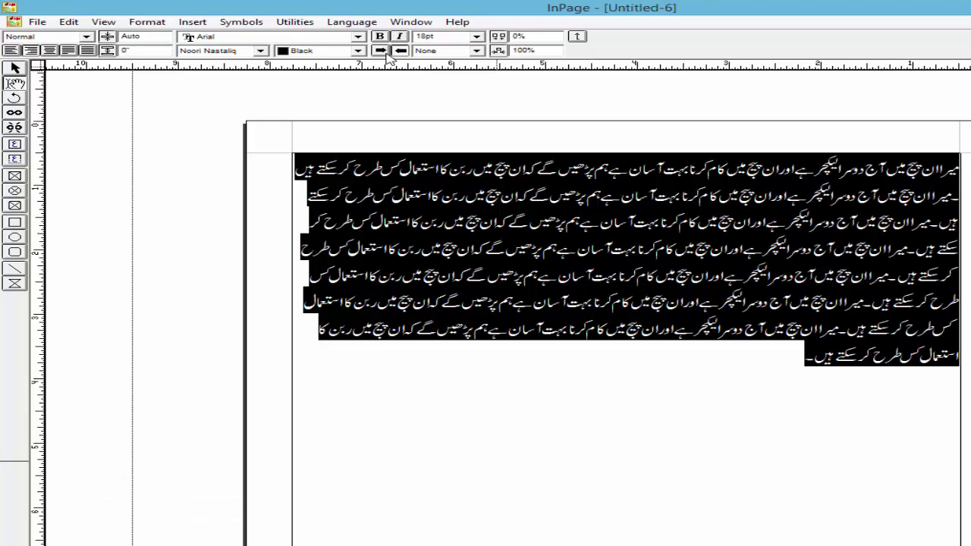
left_click(384, 52)
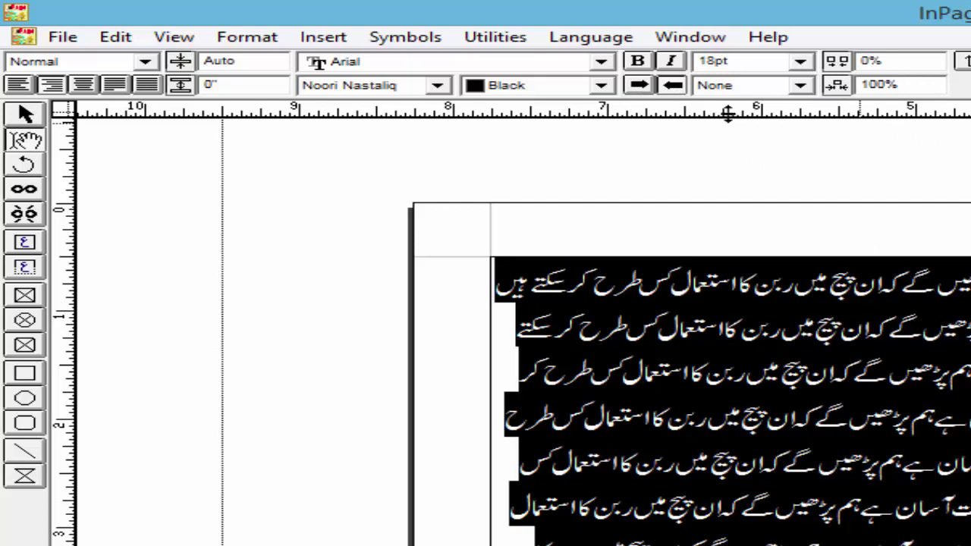
left_click(639, 61)
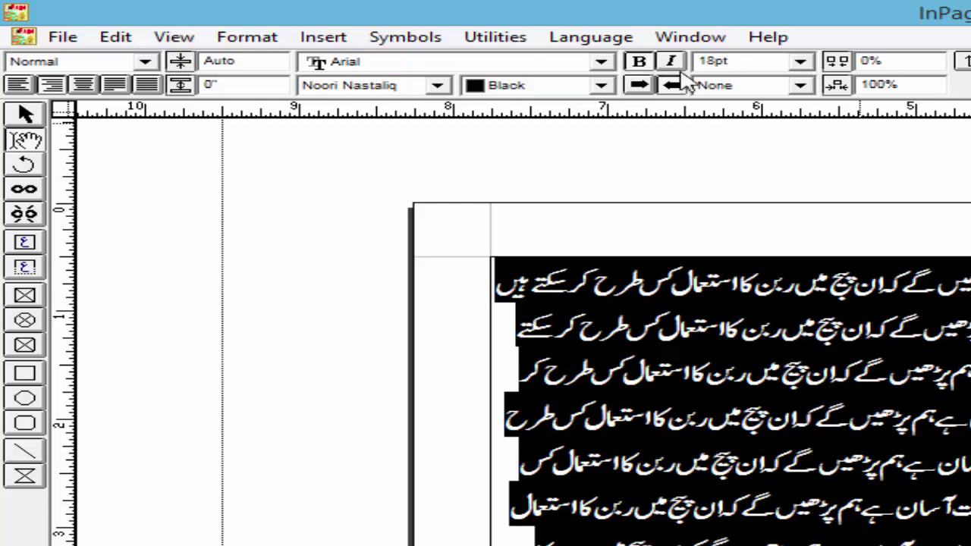
left_click(672, 62)
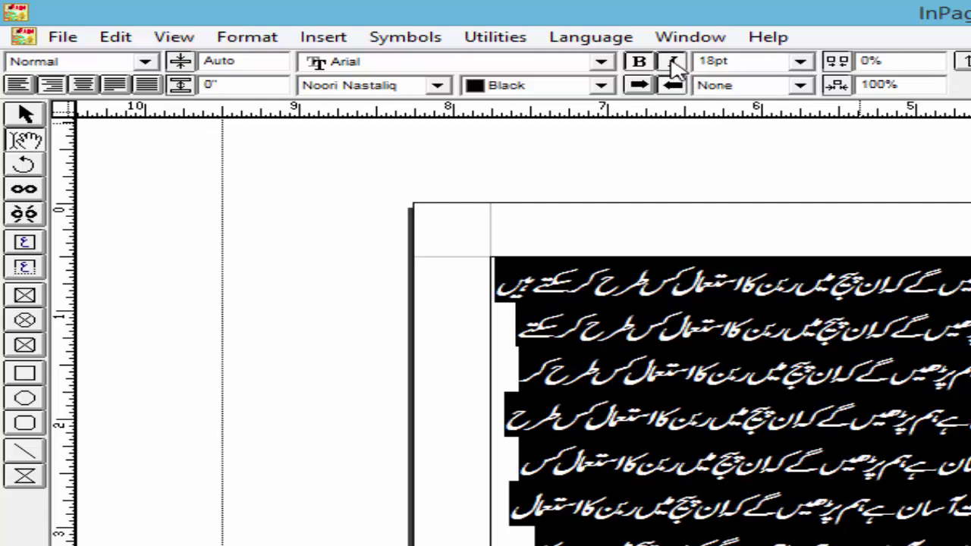
left_click(671, 61)
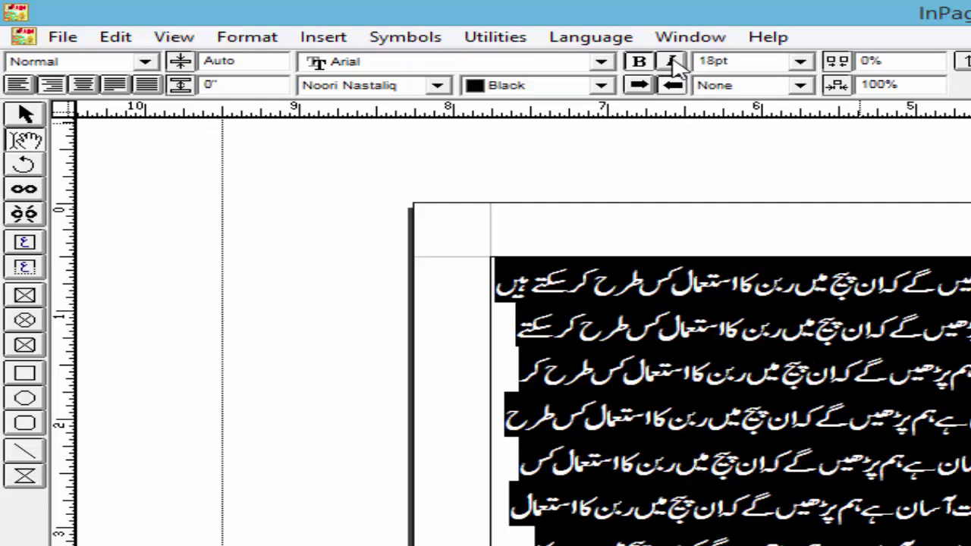
left_click(640, 64)
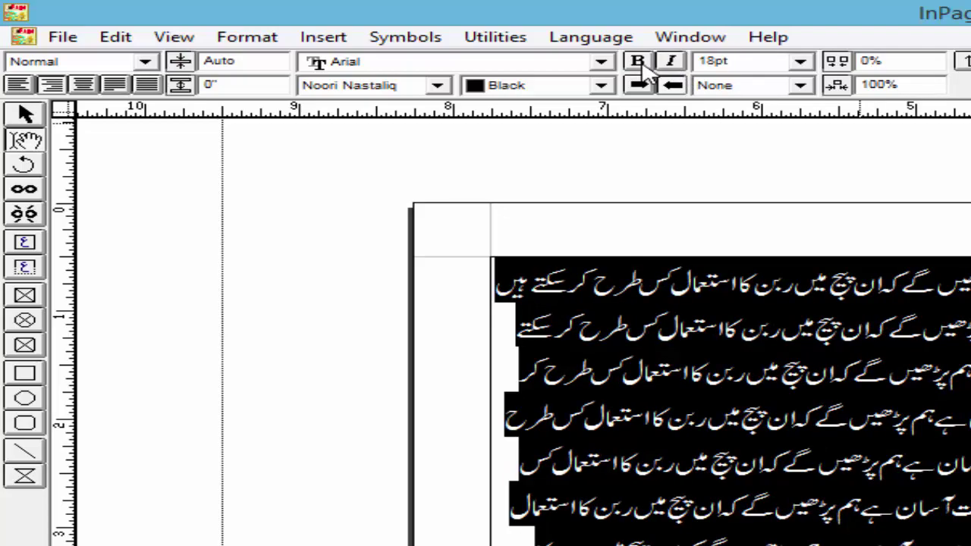
Colour the paragraph's third line red
left_click(816, 451)
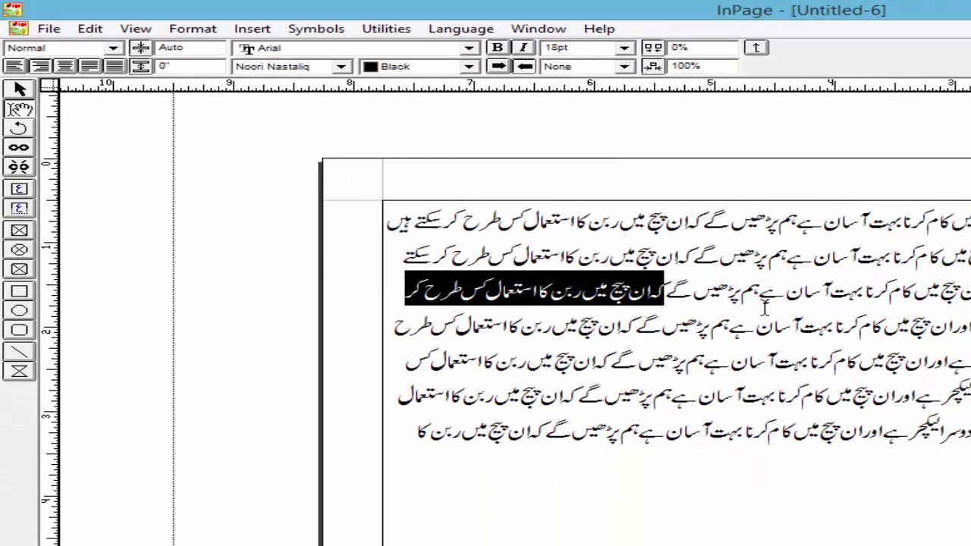
left_click_drag(521, 372, 967, 374)
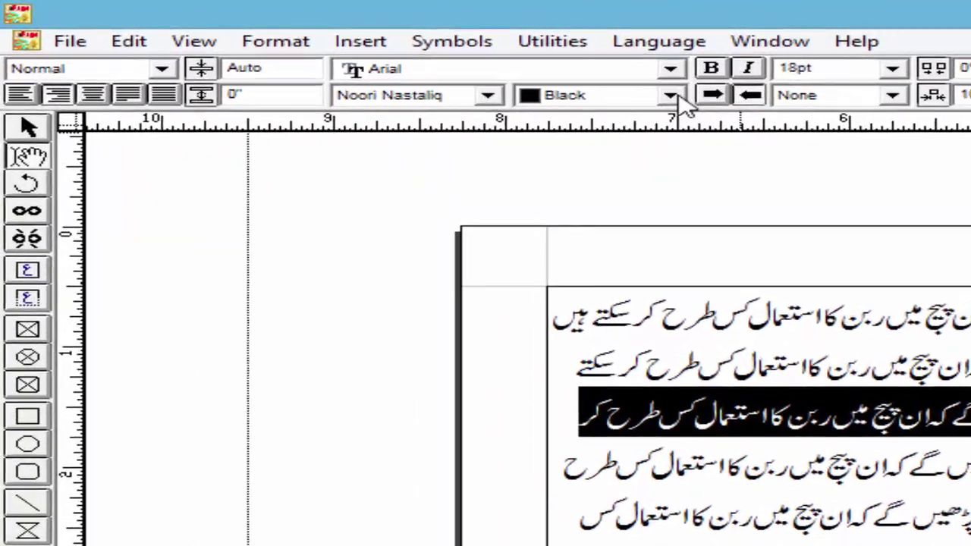
left_click(503, 71)
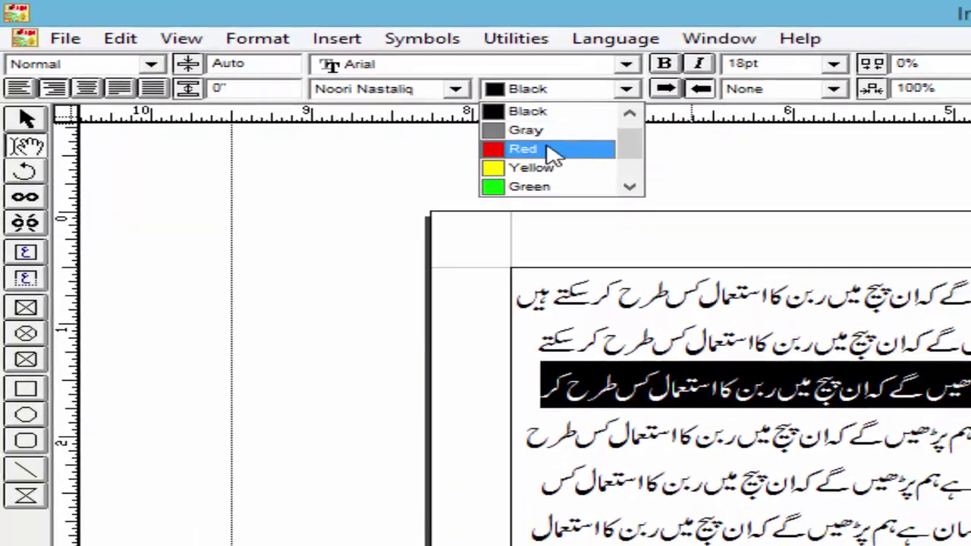
left_click(440, 122)
Colour the paragraph's fifth line green
left_click_drag(295, 260, 917, 269)
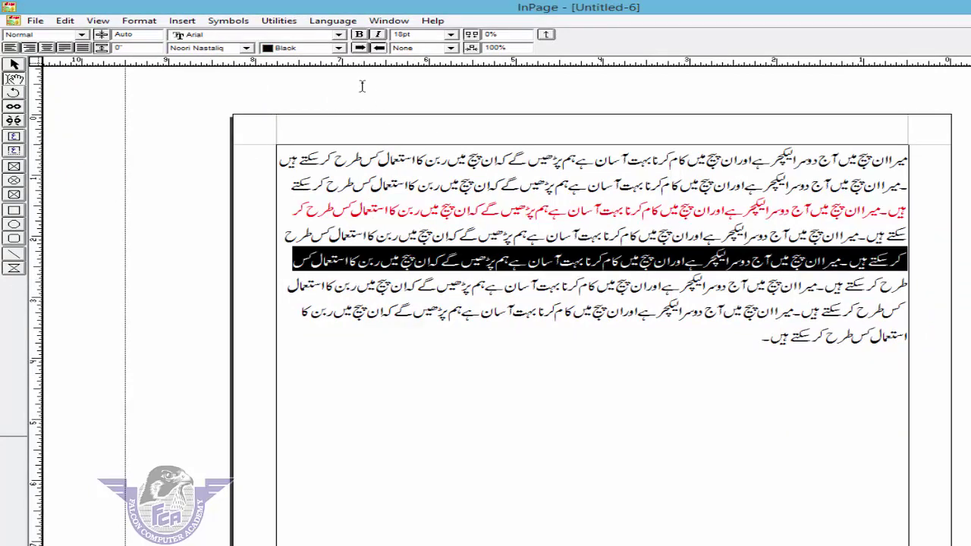
left_click(339, 48)
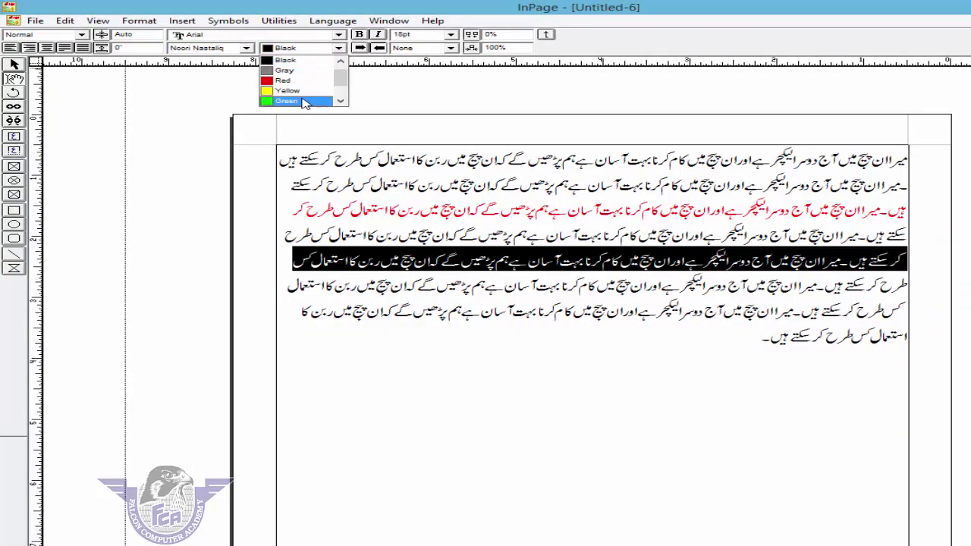
left_click(306, 99)
left_click(662, 187)
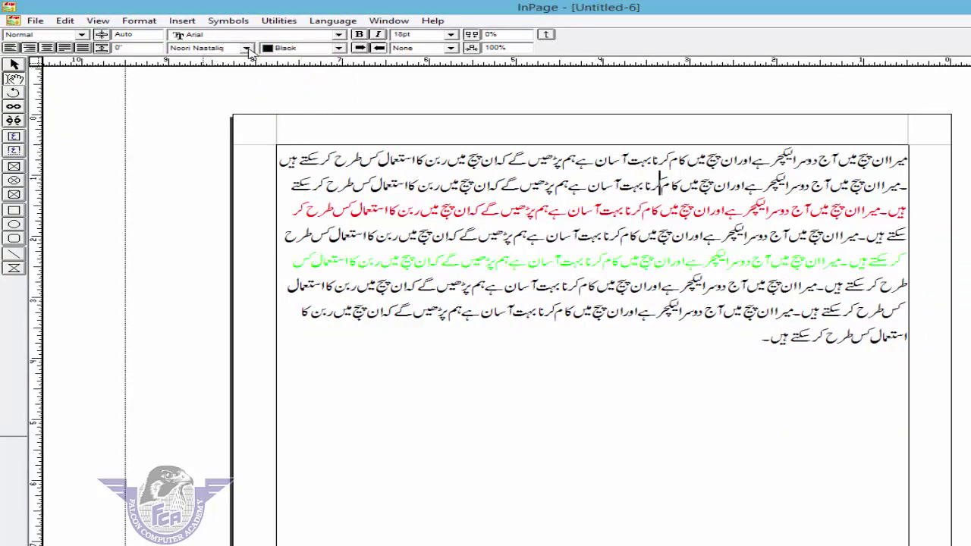
left_click(904, 160)
Insert a blank line above the paragraph, type the heading اردوان پیج and select it
key("Return")
key("Return")
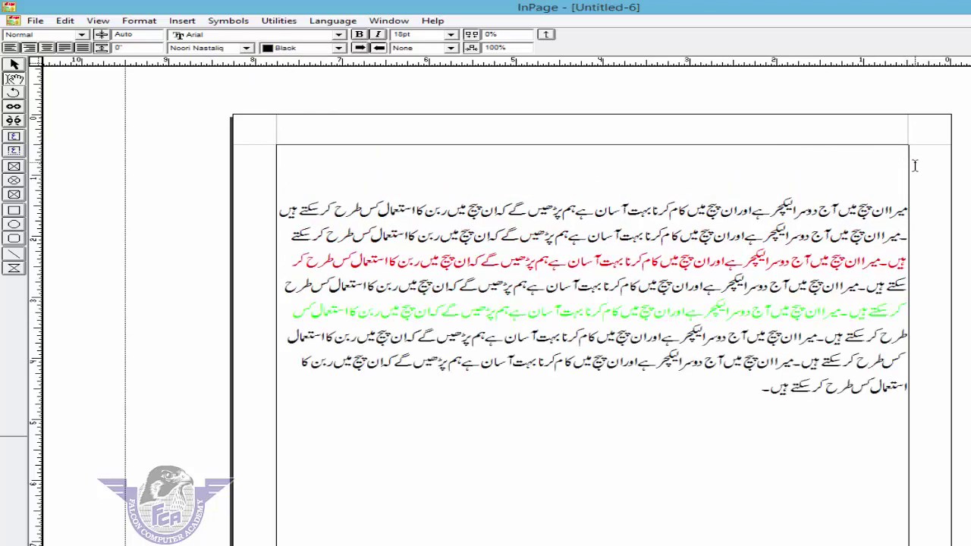
type("اردو")
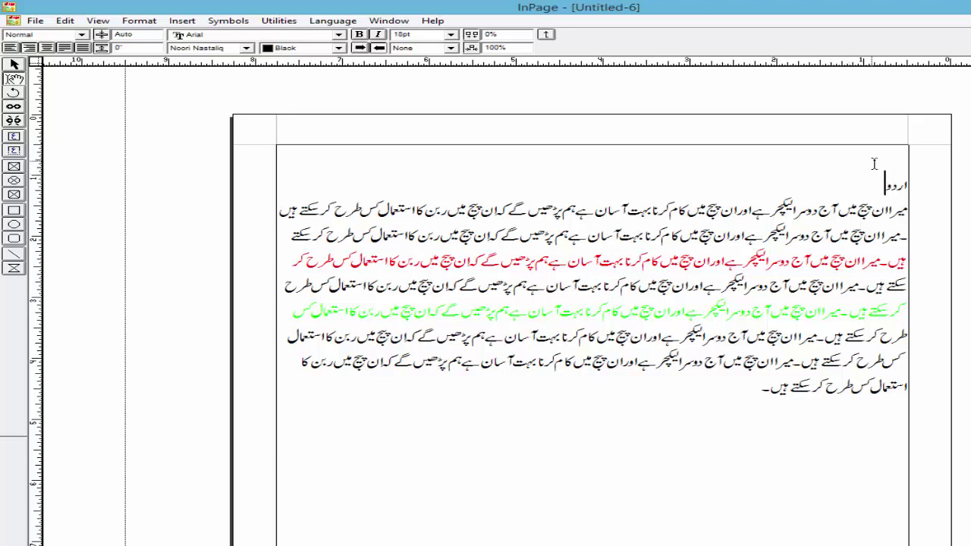
type(" انپ")
key("BackSpace")
type("یج")
left_click_drag(847, 191, 923, 188)
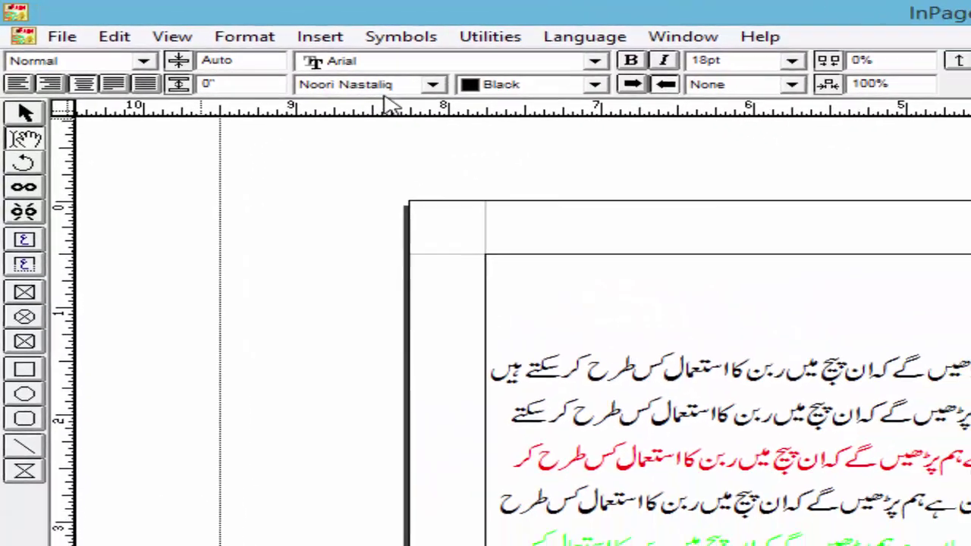
Set the heading font to Bombay Black after trying Lahori Nastaliq and Aasaar Contour
left_click(361, 69)
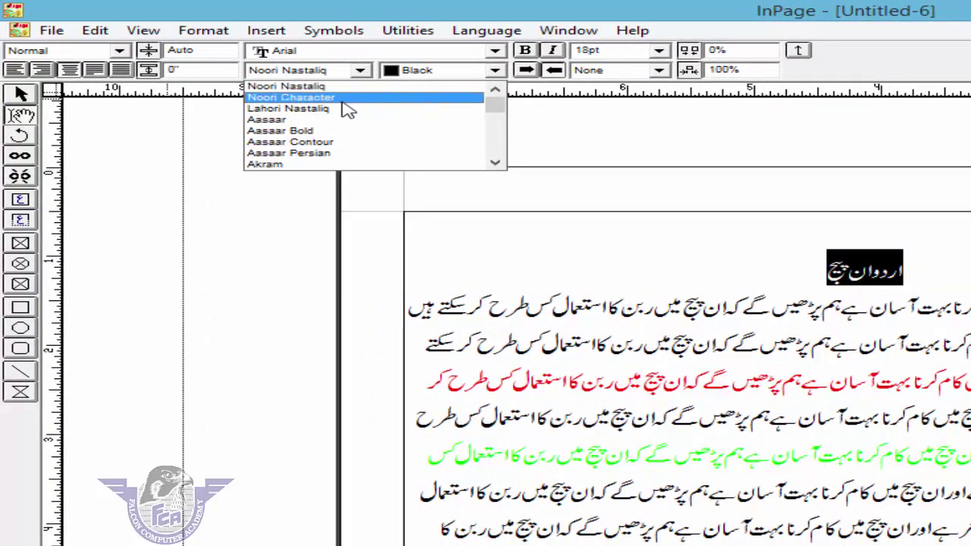
left_click(347, 108)
left_click(360, 70)
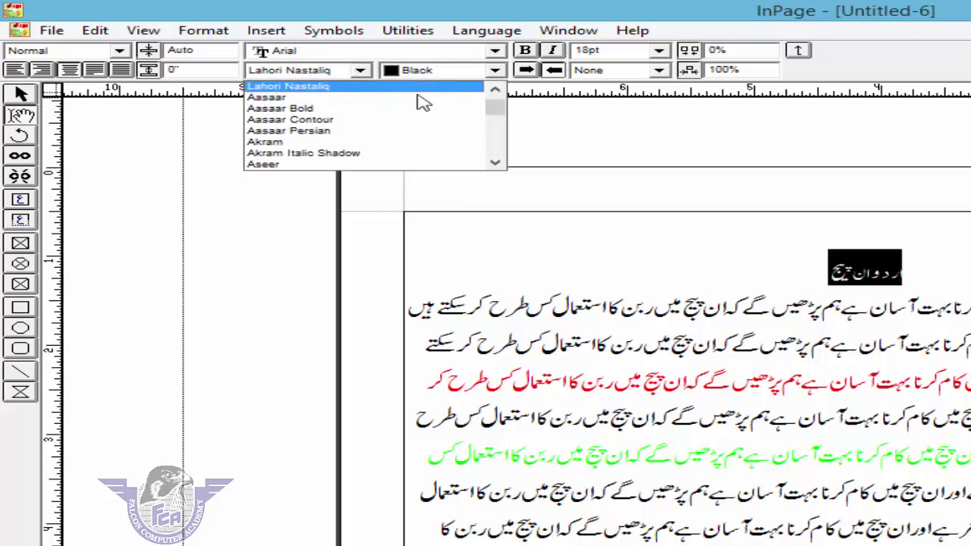
scroll(492, 95, "up", 1)
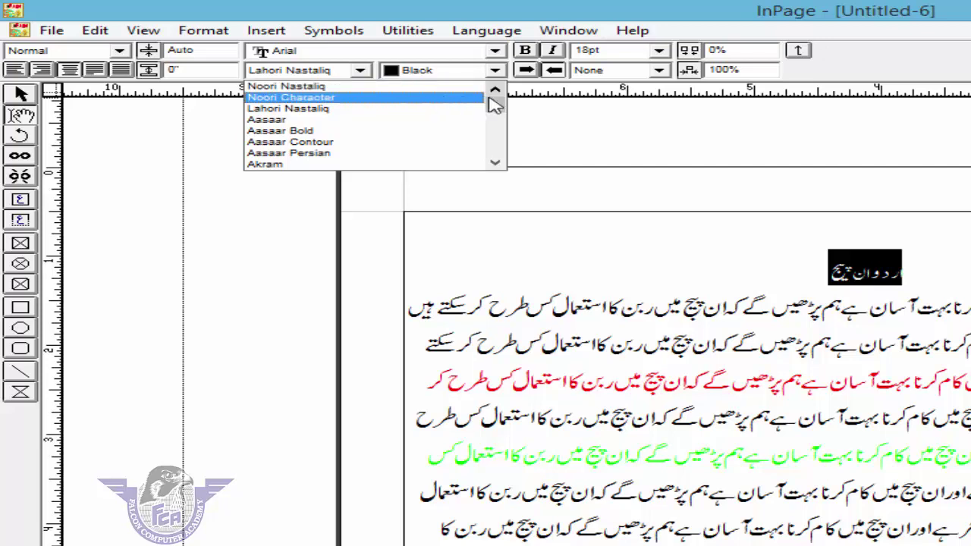
left_click(395, 142)
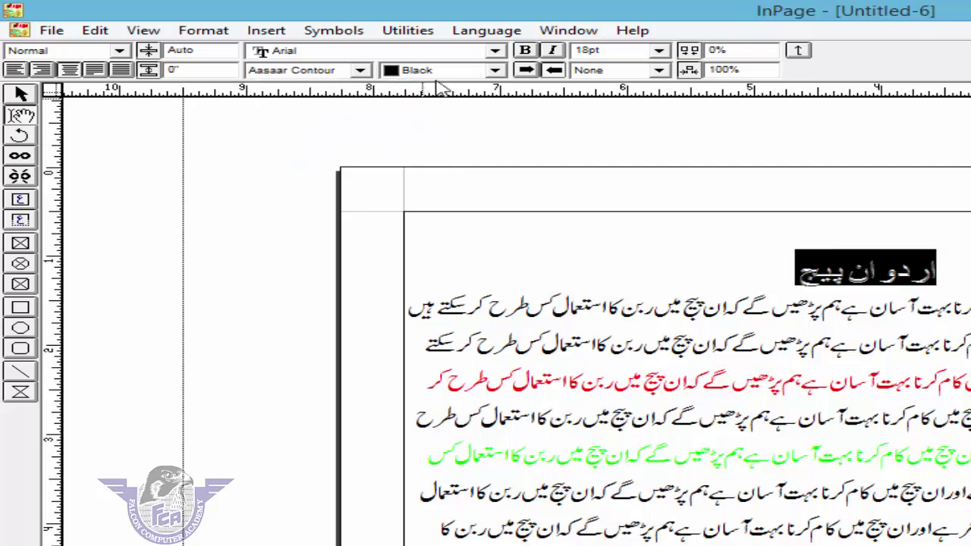
left_click(359, 70)
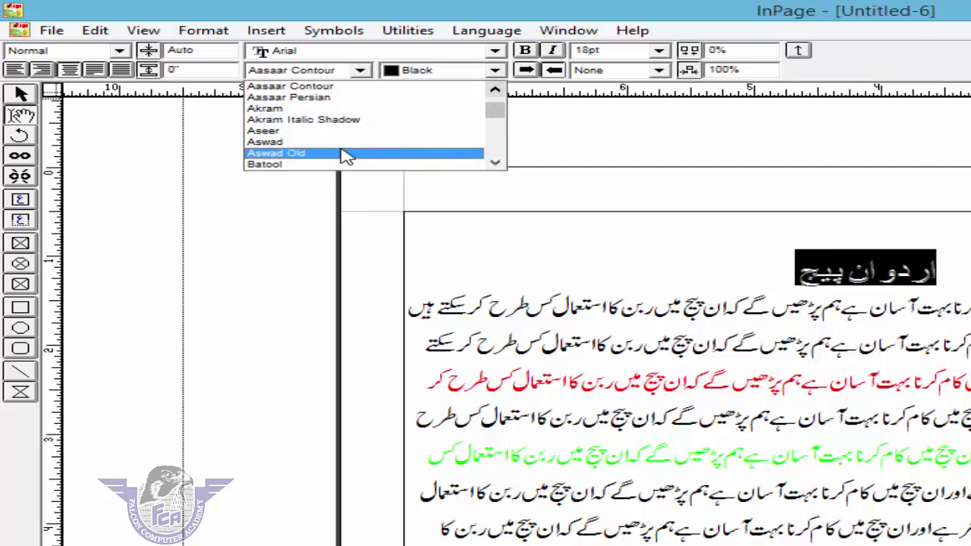
left_click(494, 163)
left_click(494, 162)
left_click(494, 162)
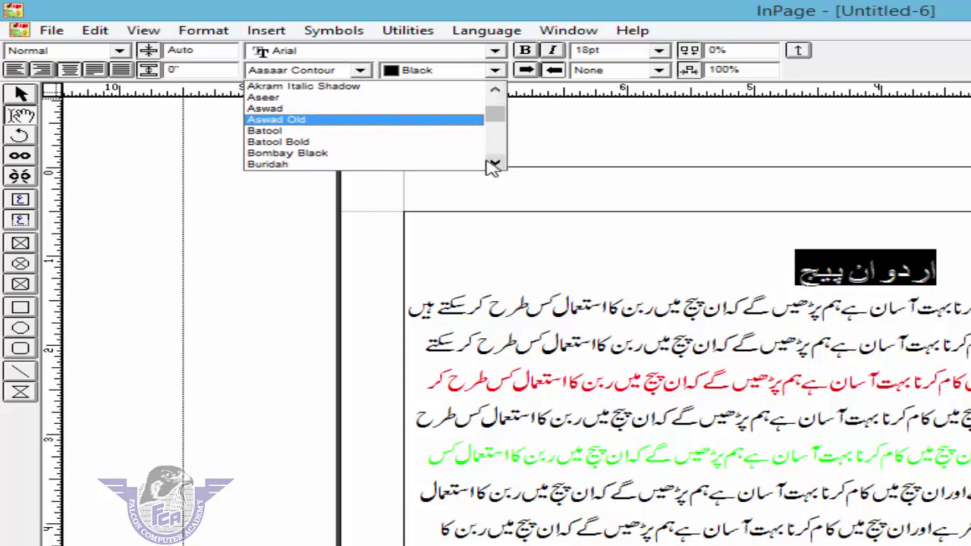
left_click(343, 153)
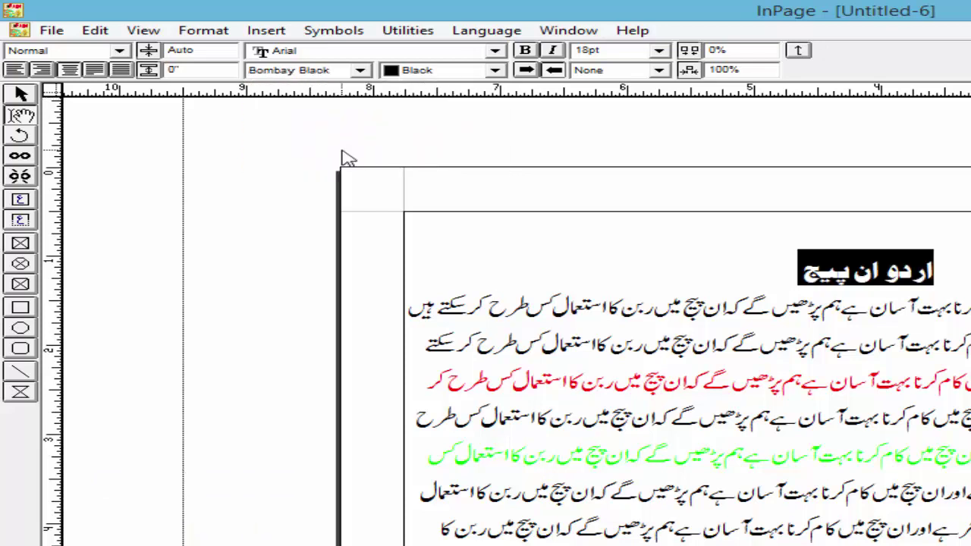
Make the Bombay Black heading 48pt
left_click(659, 50)
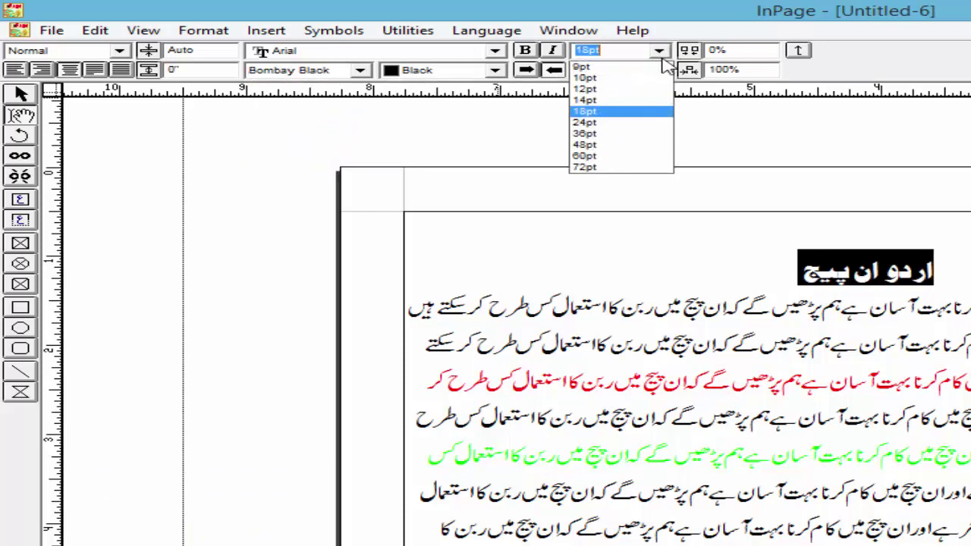
left_click(621, 146)
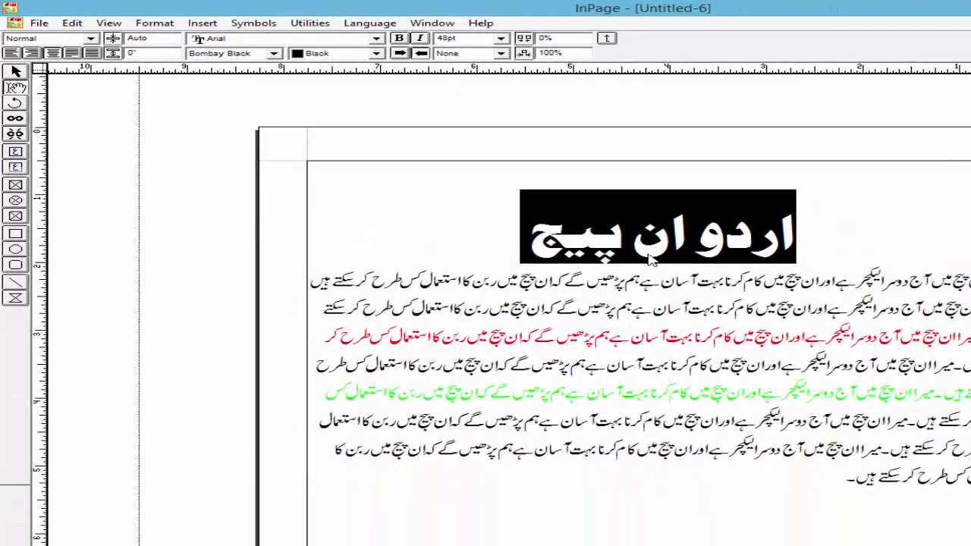
left_click(637, 259)
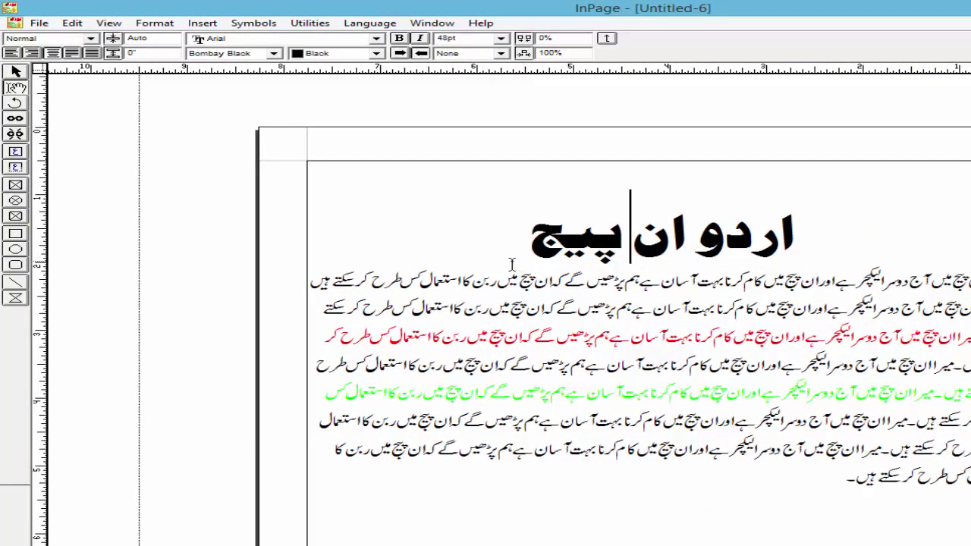
left_click(774, 485)
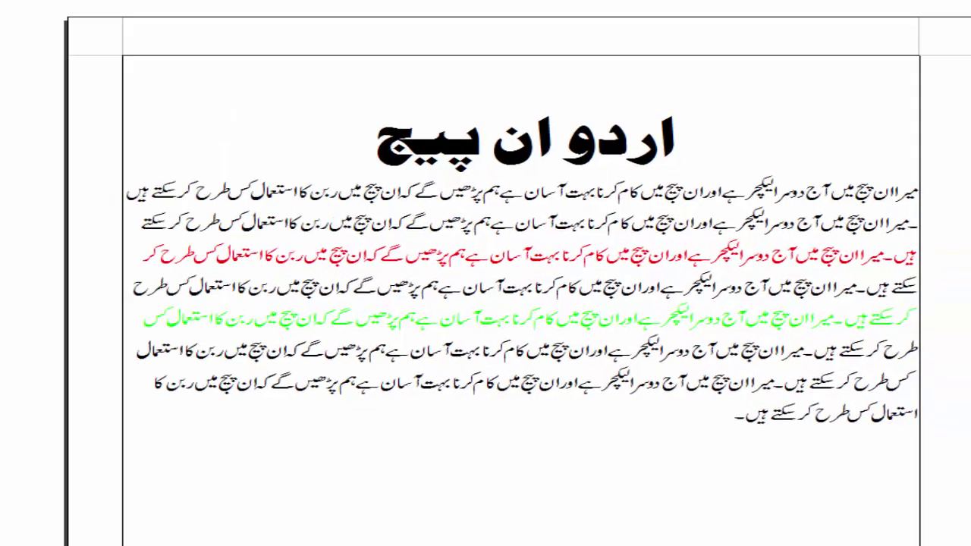
Switch the typing language to English, type 'Falcon computer academy' below the paragraph and select it
mouse_move(940, 504)
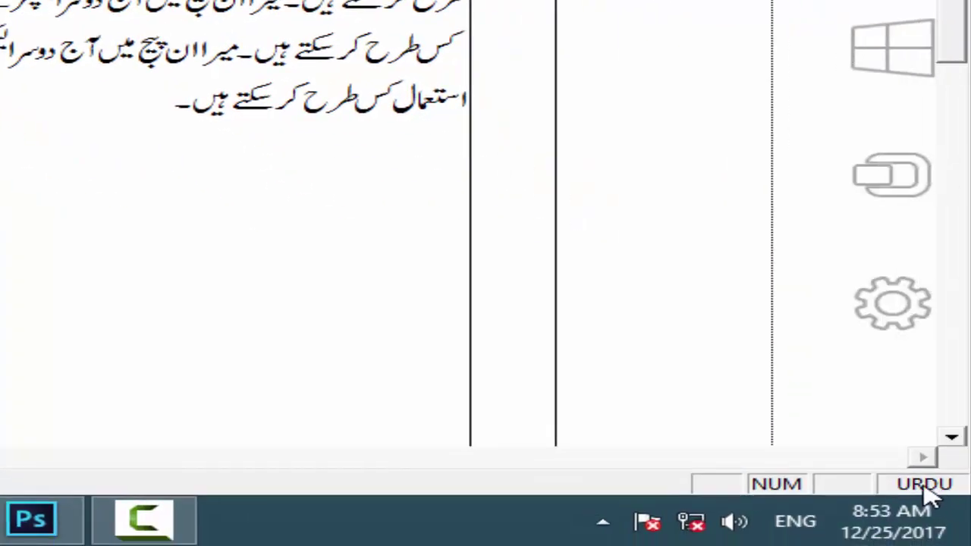
left_click(925, 488)
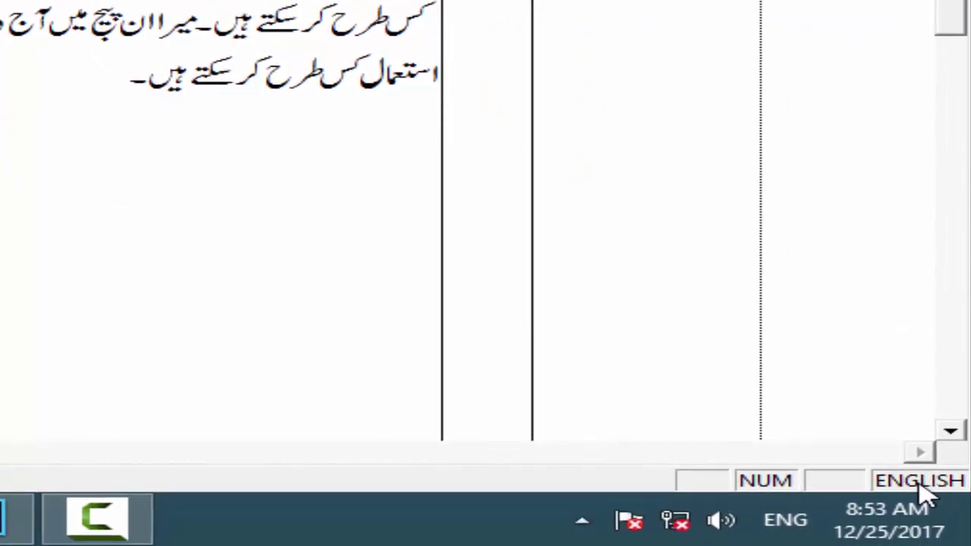
left_click(924, 486)
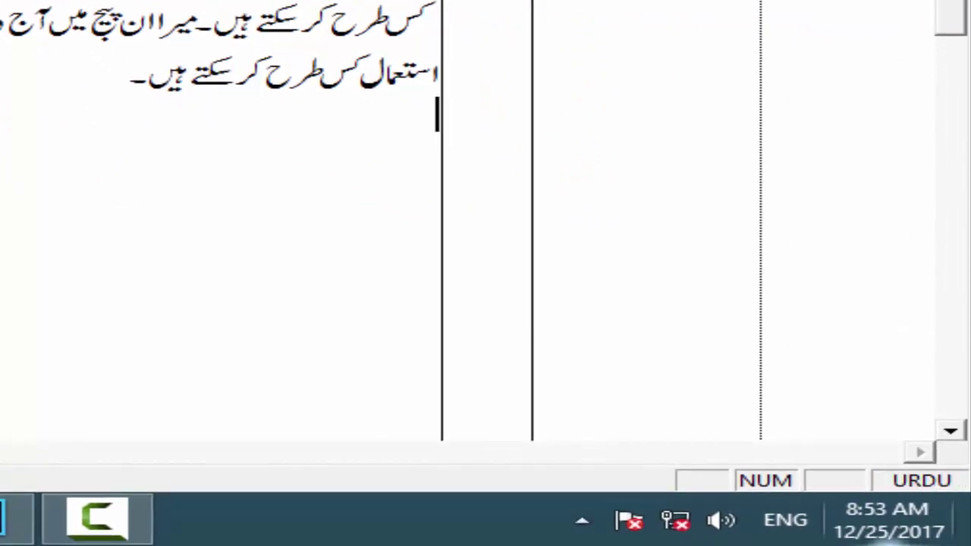
left_click(874, 484)
left_click(916, 485)
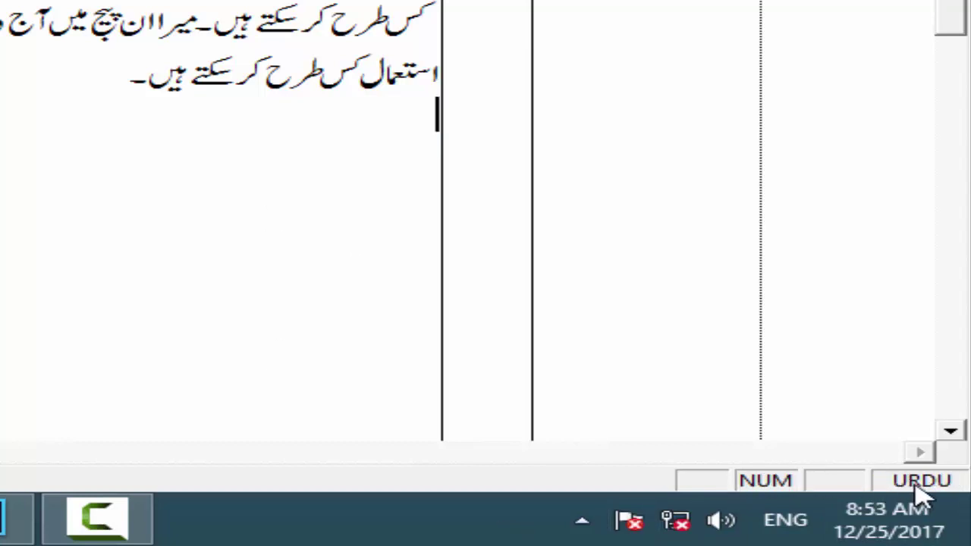
left_click(919, 486)
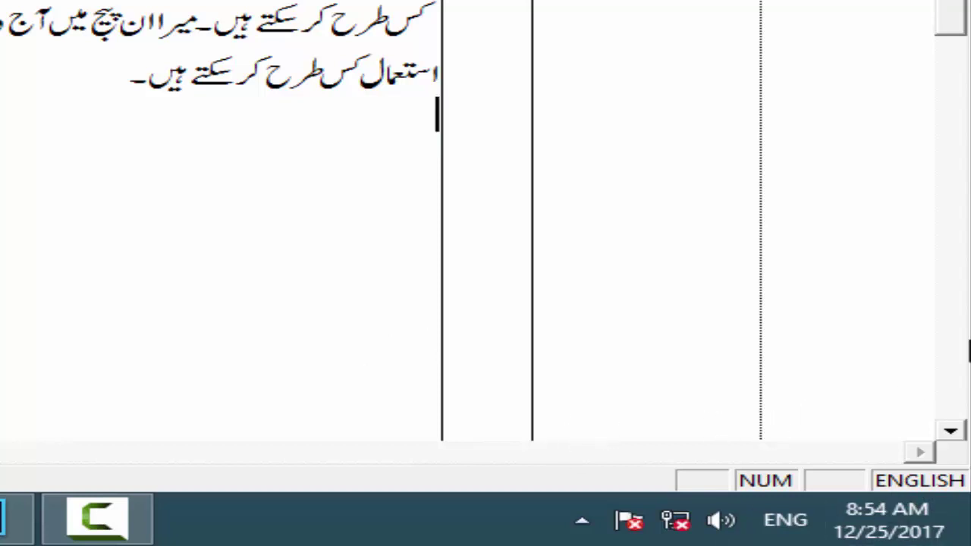
type("Falcon comp")
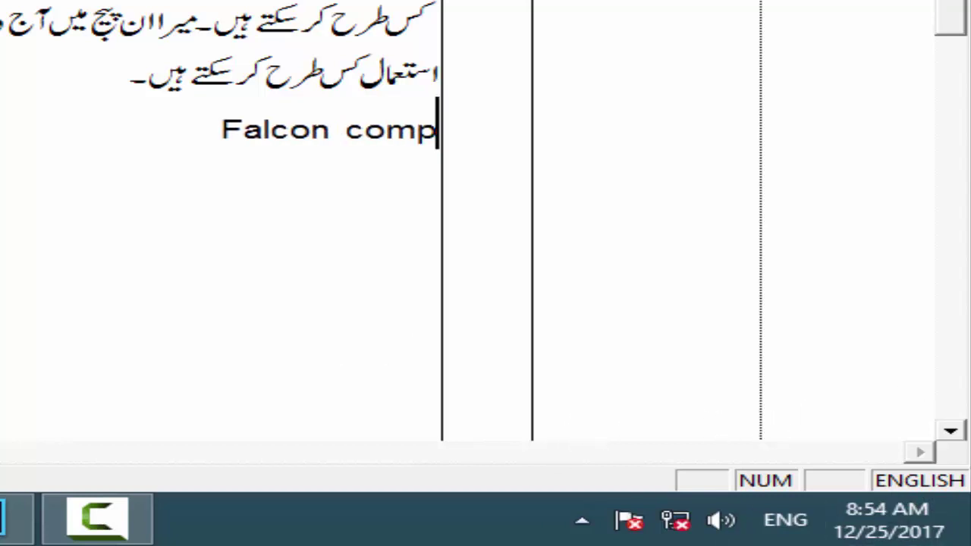
type("uter academy")
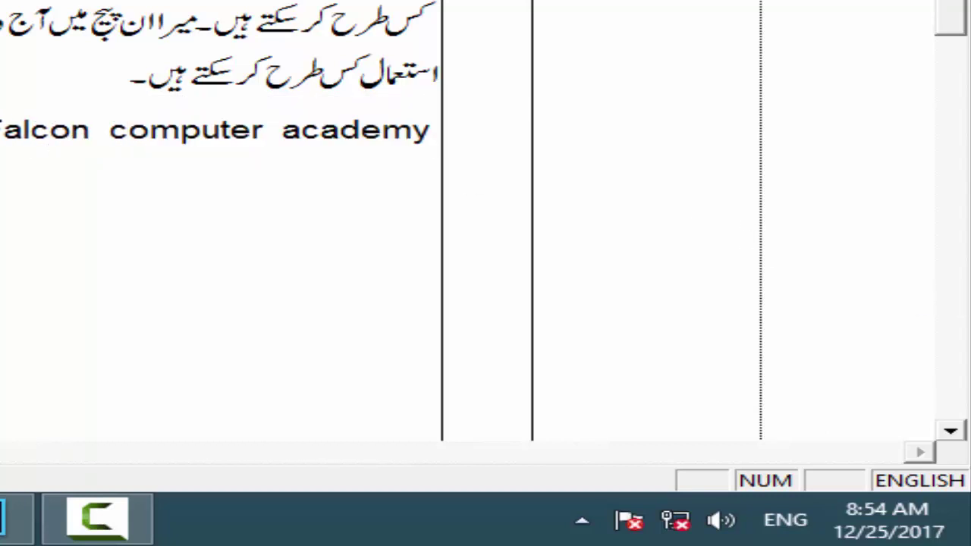
key("shift+Home")
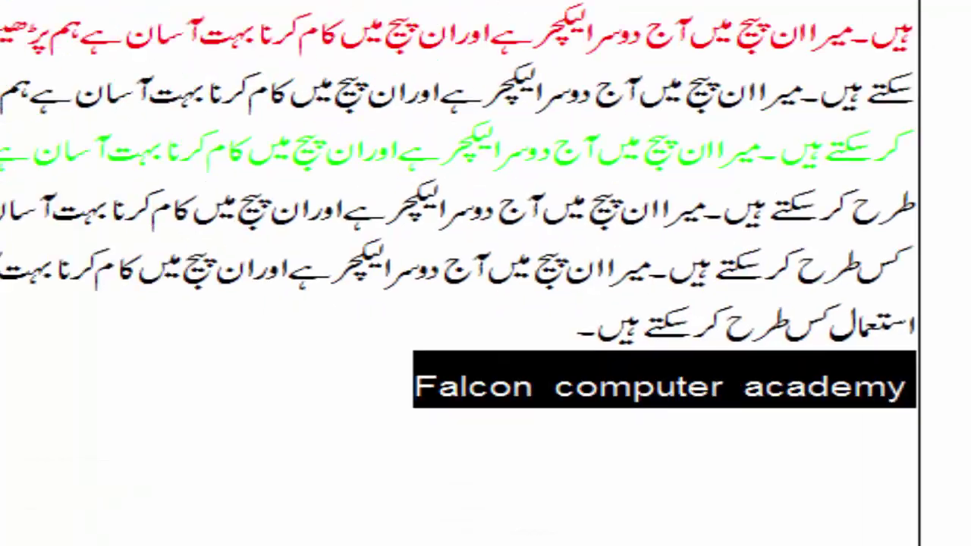
Try Attari_Abbas, Attari_Kofi_Manqash, Attari_Quran and Badr LT Bold fonts on the Falcon line
scroll(807, 241, "down", 3)
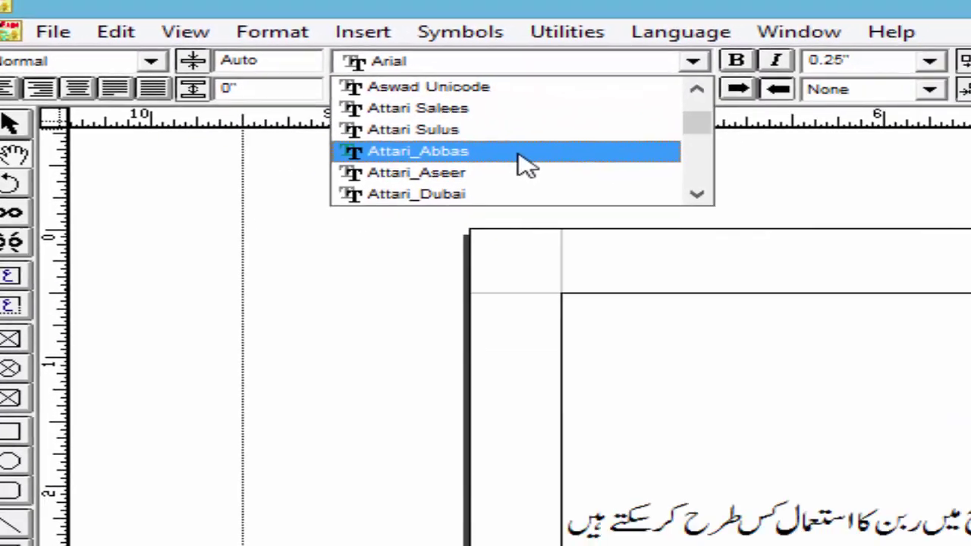
left_click(803, 225)
left_click(766, 91)
left_click(228, 77)
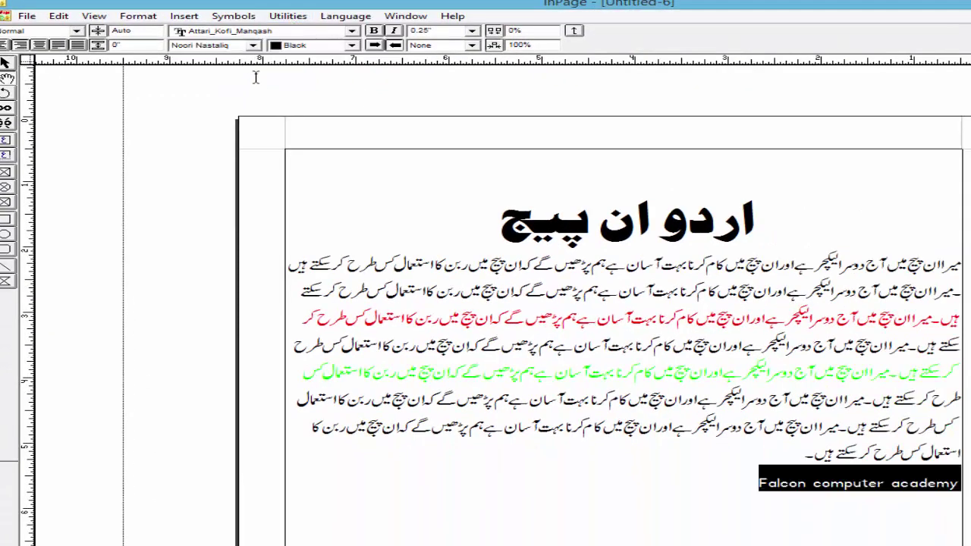
left_click(352, 30)
left_click(256, 77)
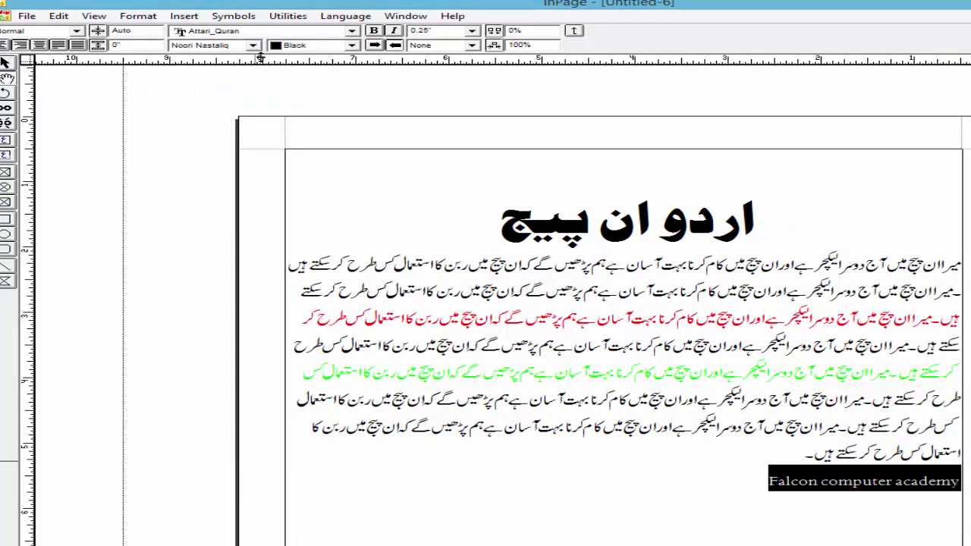
left_click(351, 31)
left_click(253, 94)
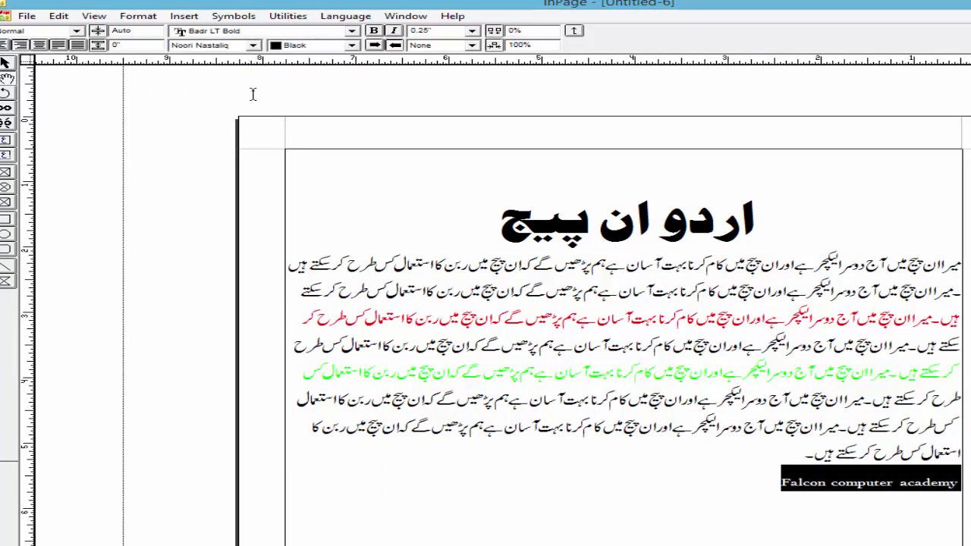
Set the Falcon line to Broadway BT after trying BatangChe and Besmellah 2
left_click(304, 35)
left_click(275, 81)
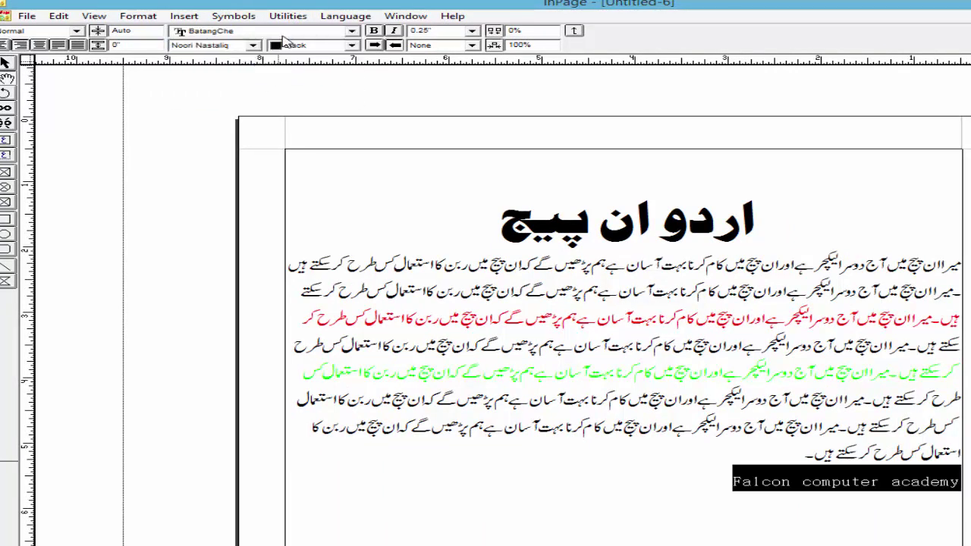
left_click(279, 37)
left_click(277, 42)
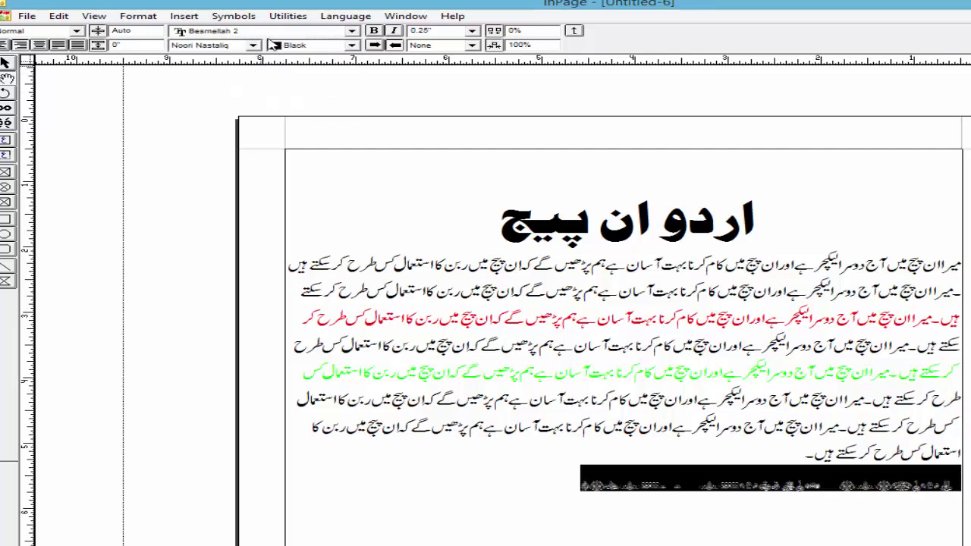
left_click(270, 36)
left_click(258, 78)
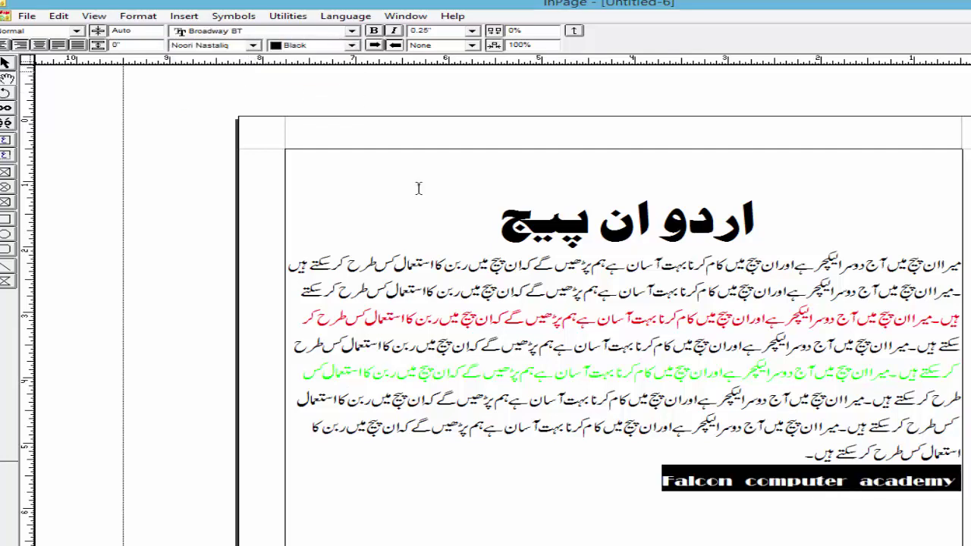
left_click(716, 484)
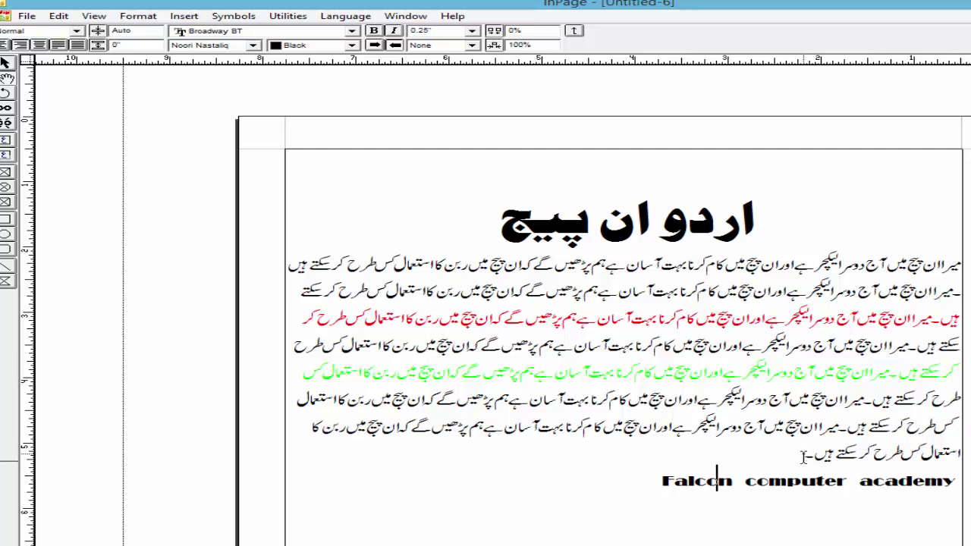
left_click_drag(803, 456, 963, 266)
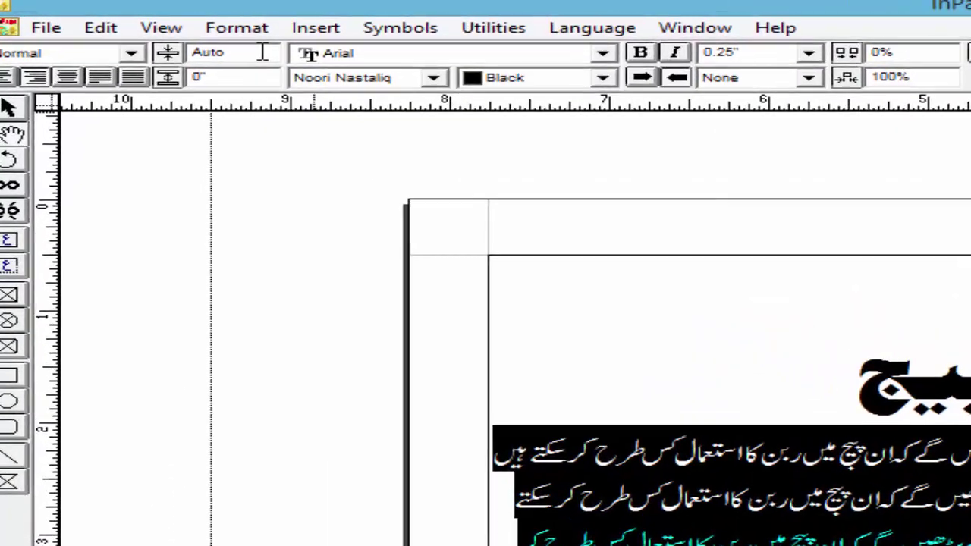
left_click(149, 31)
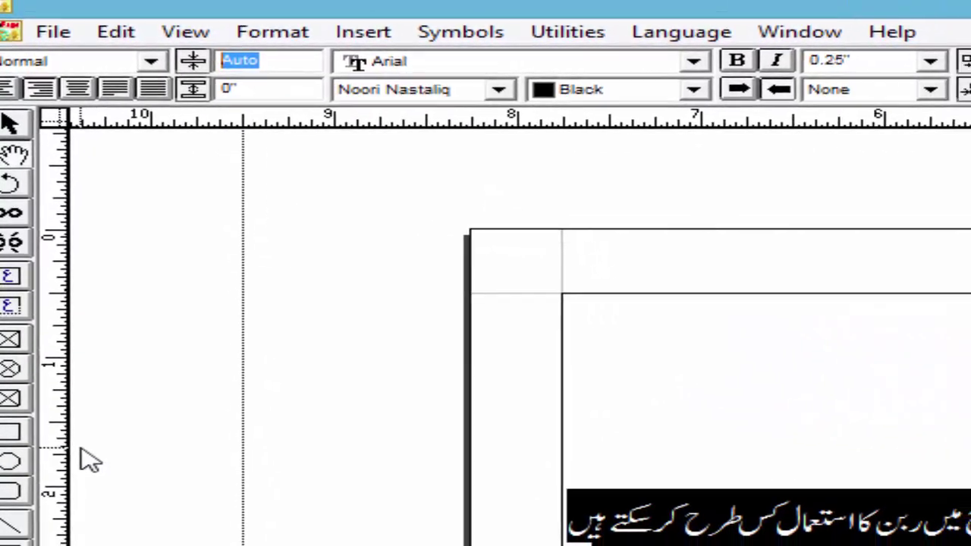
type("1")
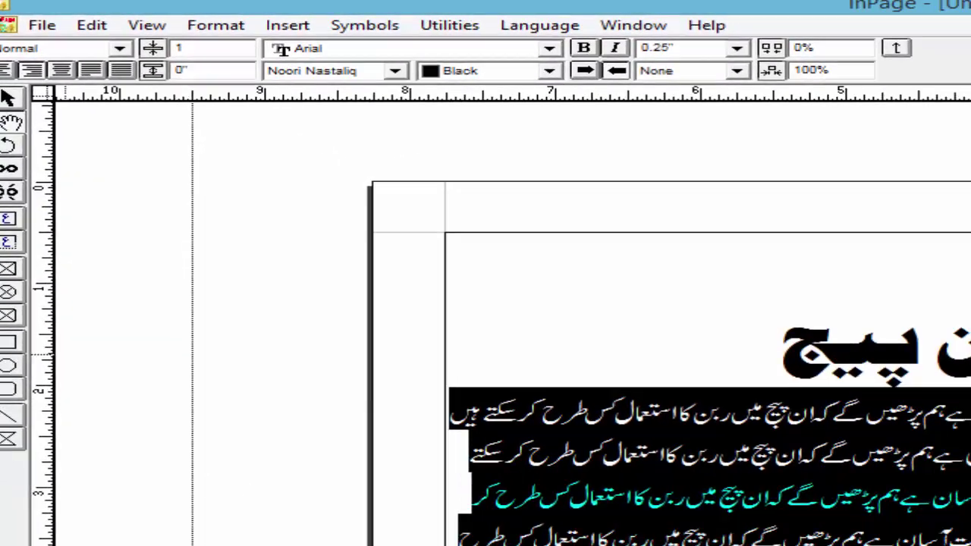
key("Return")
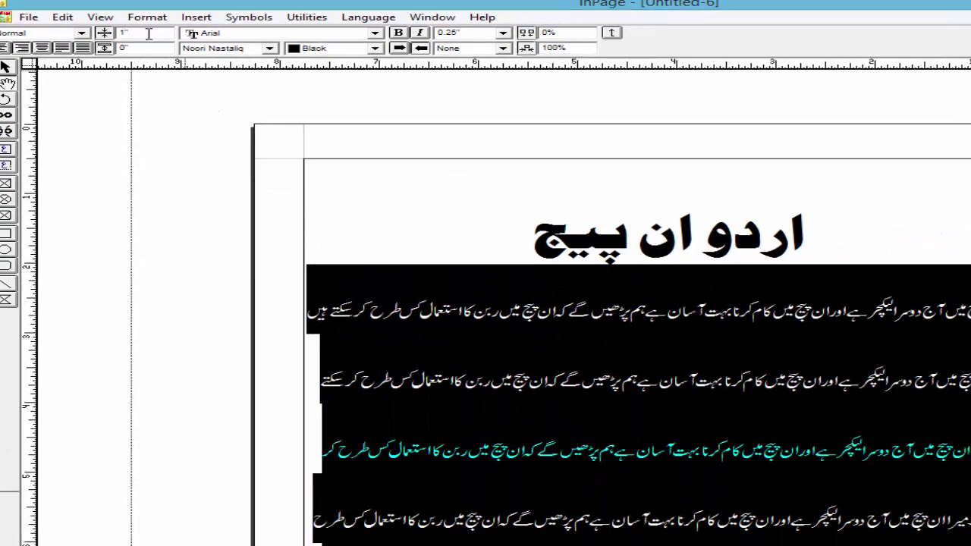
key("ctrl+z")
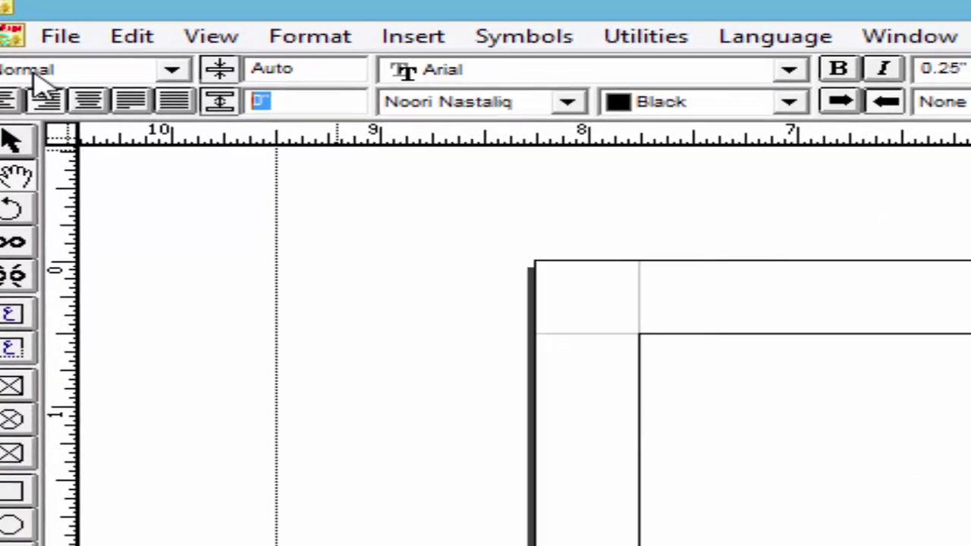
type("1")
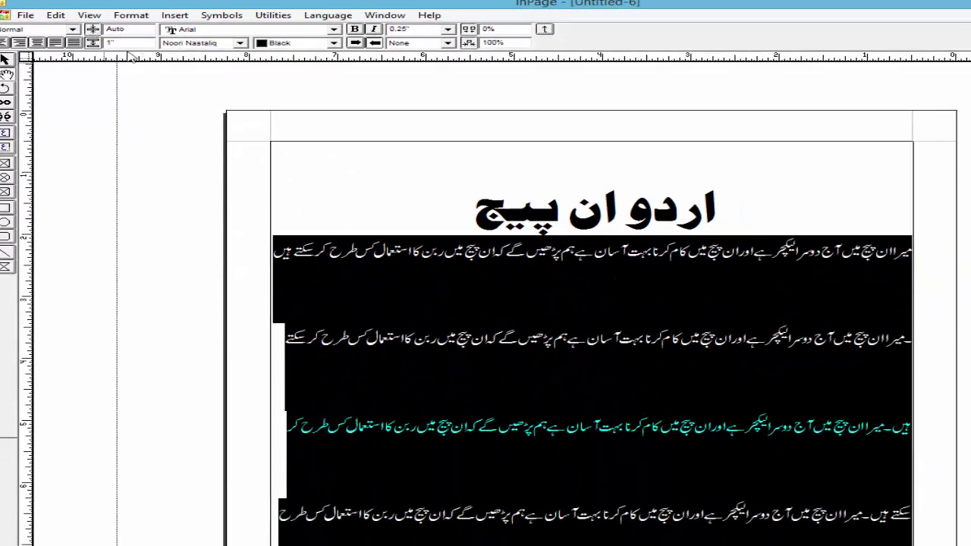
key("Return")
type("0.5")
key("Return")
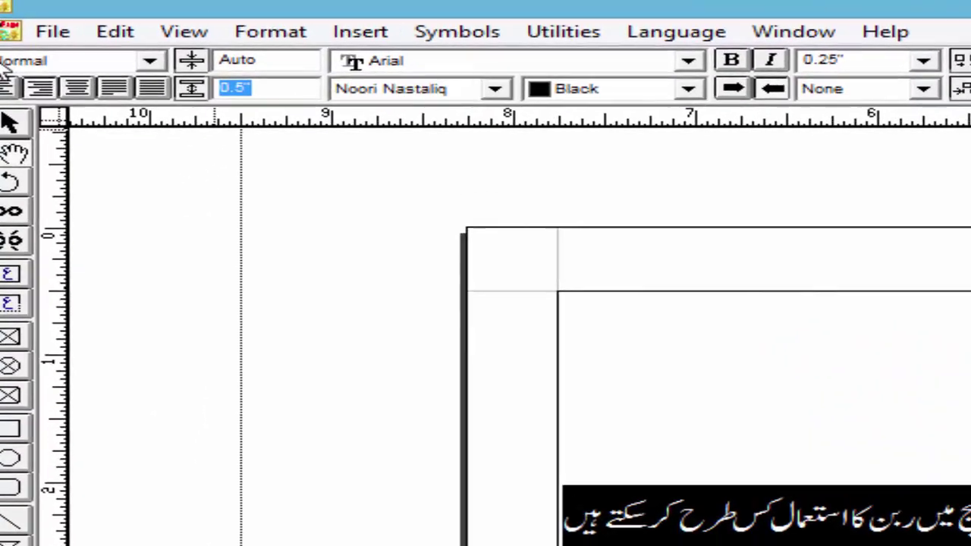
type("0.1")
key("Return")
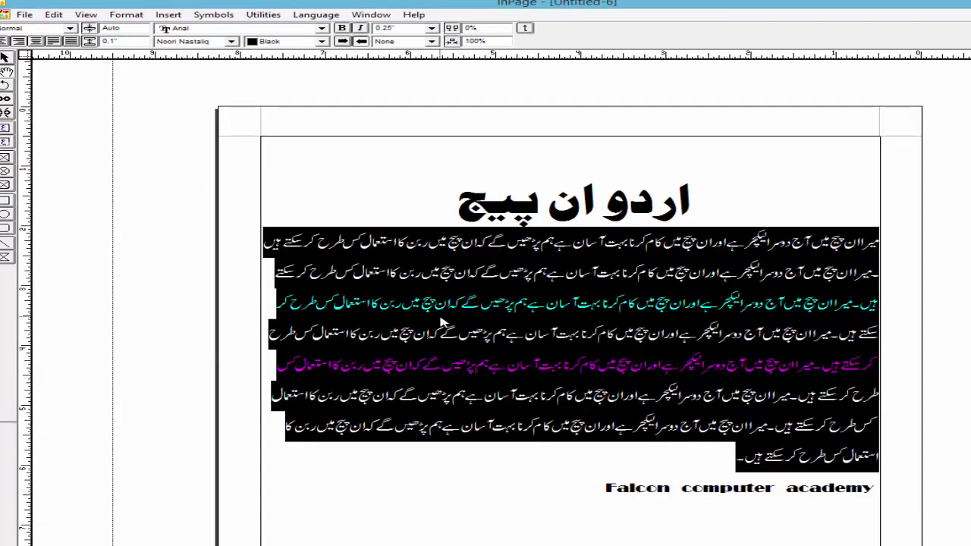
double_click(110, 41)
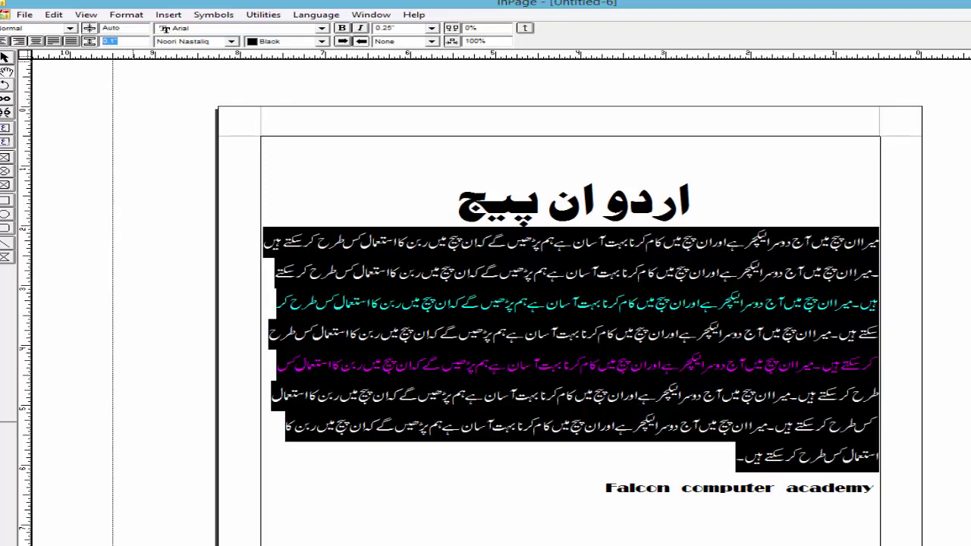
type("0")
key("Return")
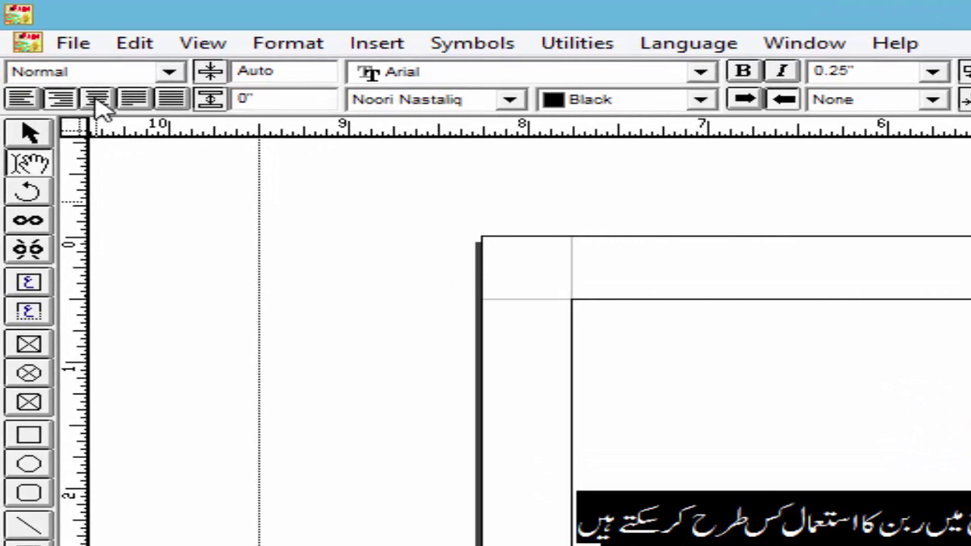
Centre-align the Urdu paragraph and check its coloured lines
left_click(97, 100)
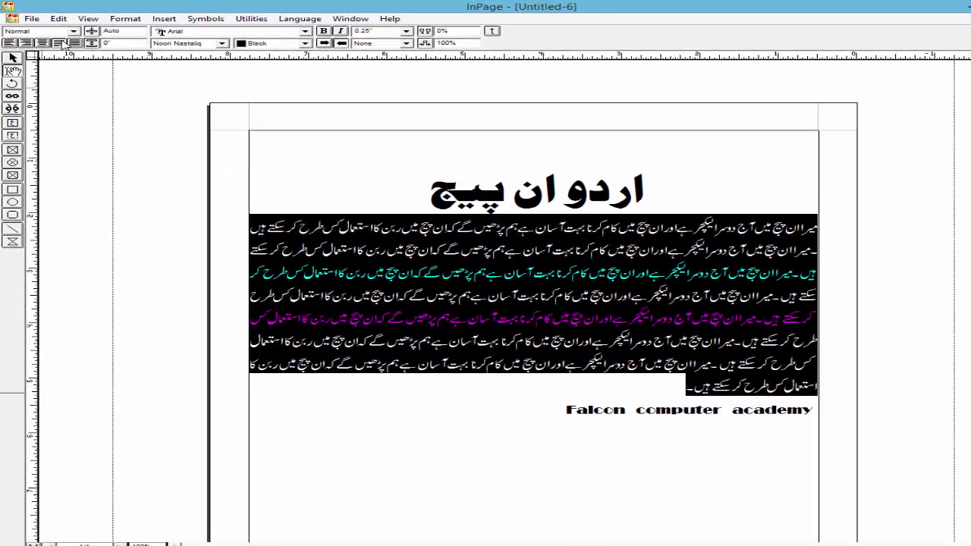
left_click(790, 273)
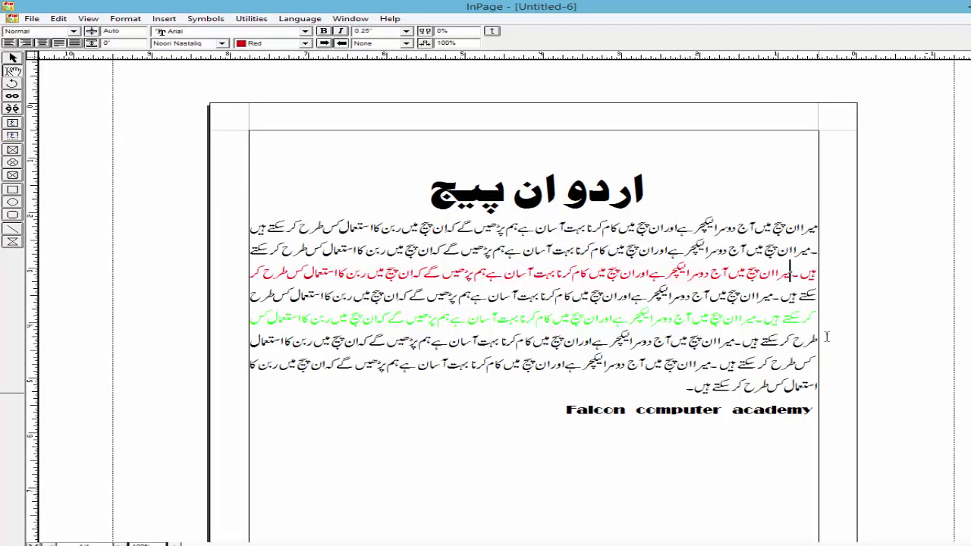
left_click_drag(667, 388, 822, 232)
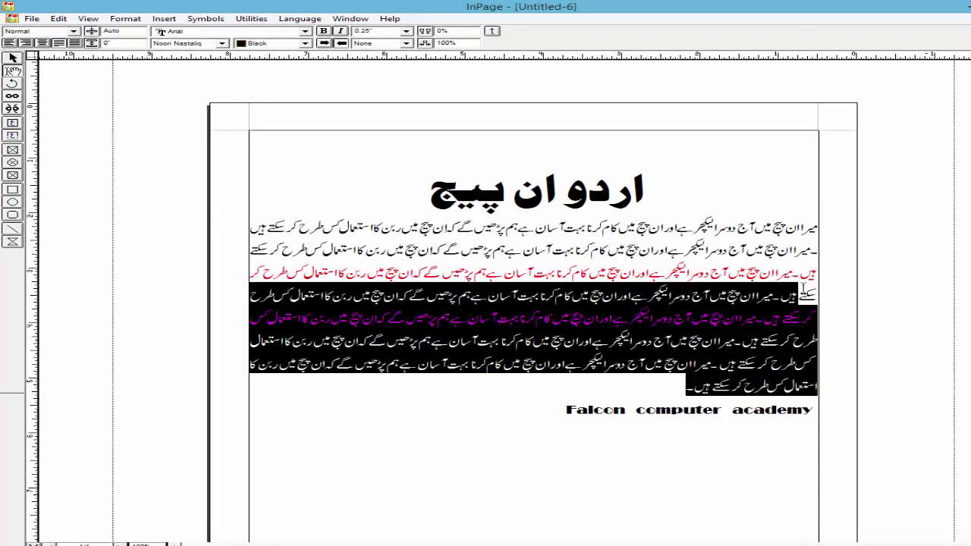
left_click(675, 393)
Force-justify the paragraph's last line across the full text width
left_click_drag(676, 392, 825, 389)
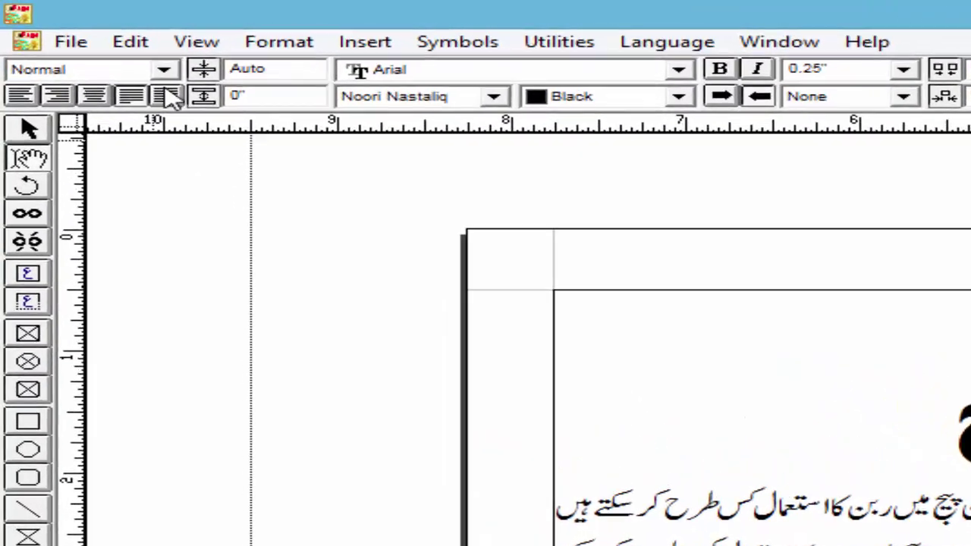
left_click(74, 42)
left_click(311, 460)
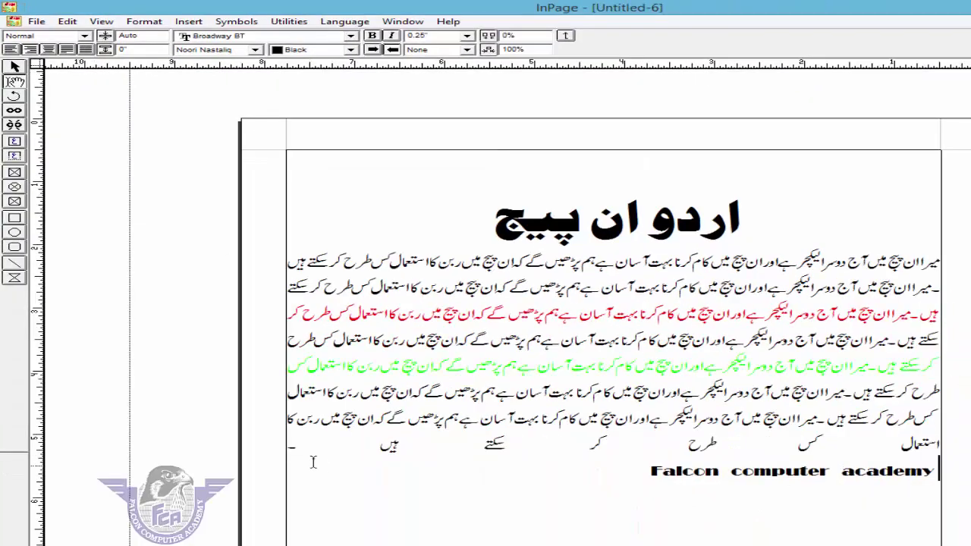
left_click(295, 447)
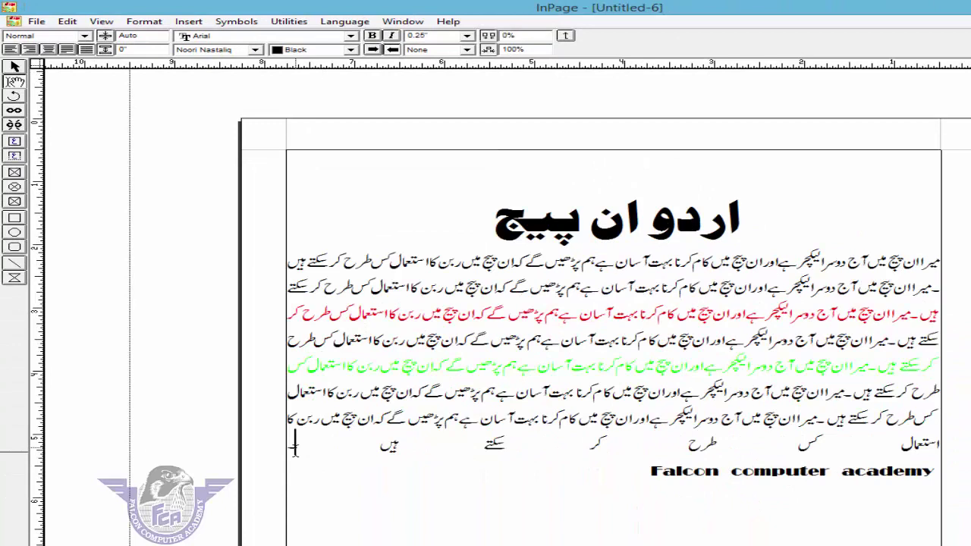
Add a new line below the paragraph reading فالکن کمپیوٹر اکیڈمی, fixing typos along the way
key("Return")
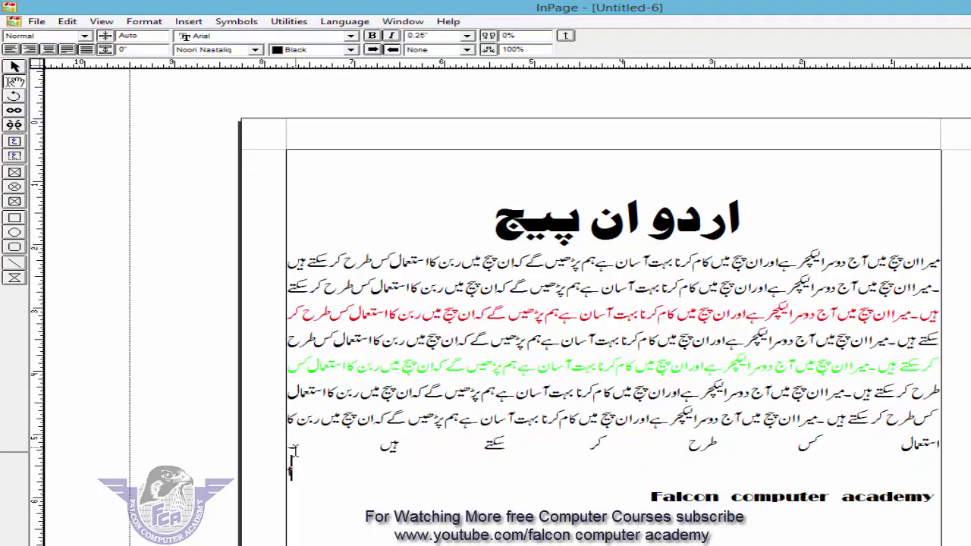
type("alkn")
key("BackSpace")
key("BackSpace")
key("BackSpace")
type("فالک")
type("ن کمپیوٹر ")
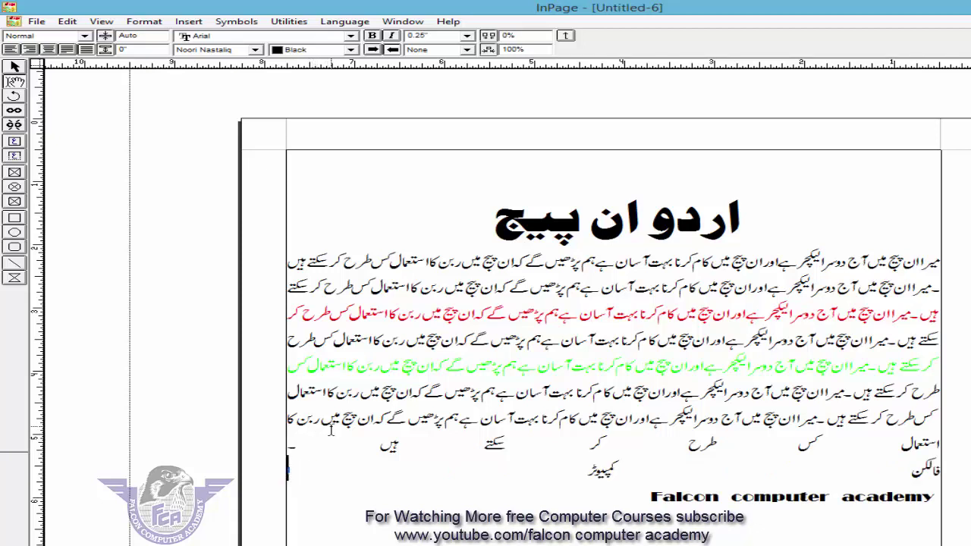
type("اکیڈ")
key("BackSpace")
key("BackSpace")
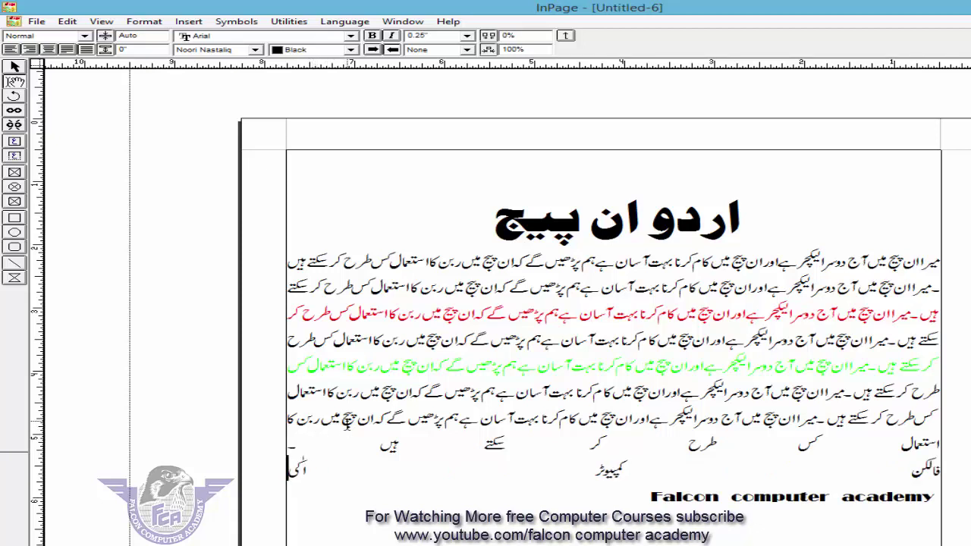
key("BackSpace")
key("BackSpace")
type("اکیڈمی")
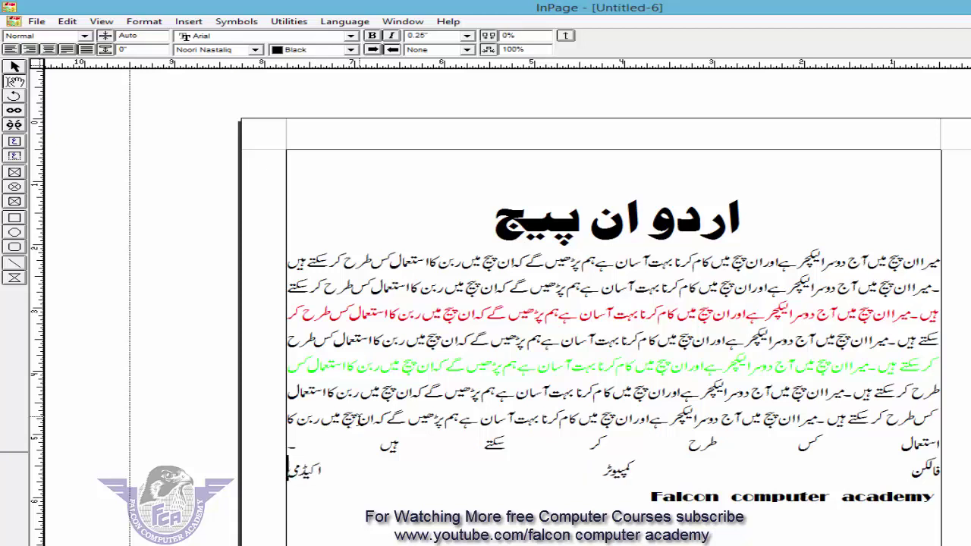